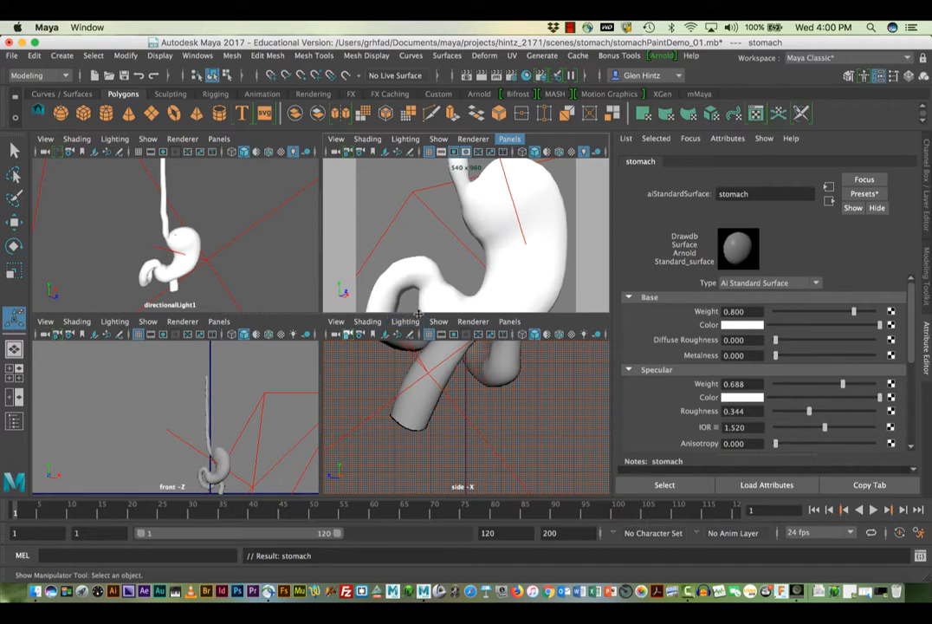
- Enlarge the directionalLight1 and persp viewports and select the stomach mesh
left_click_drag(418, 313, 418, 403)
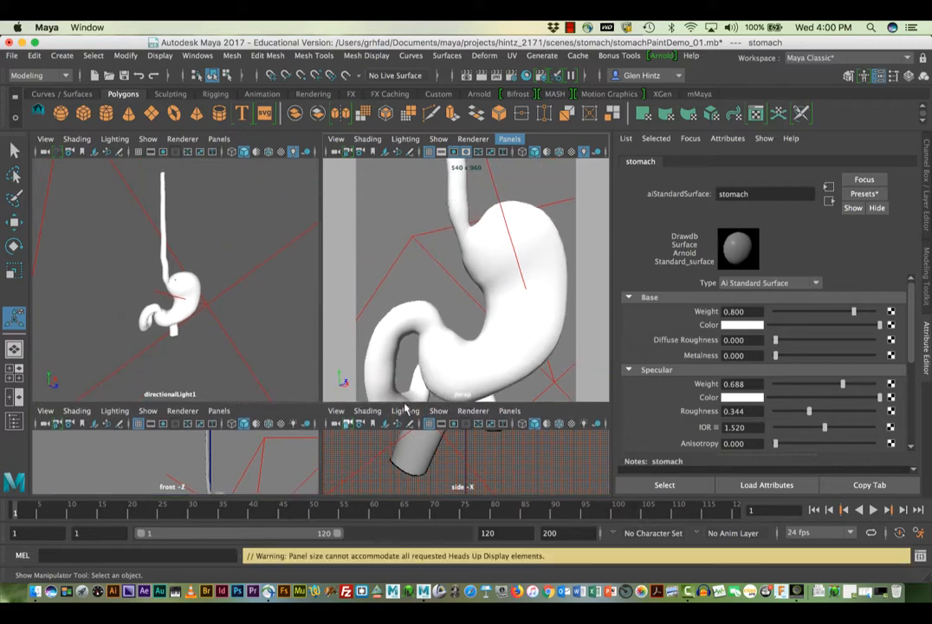
left_click(511, 305)
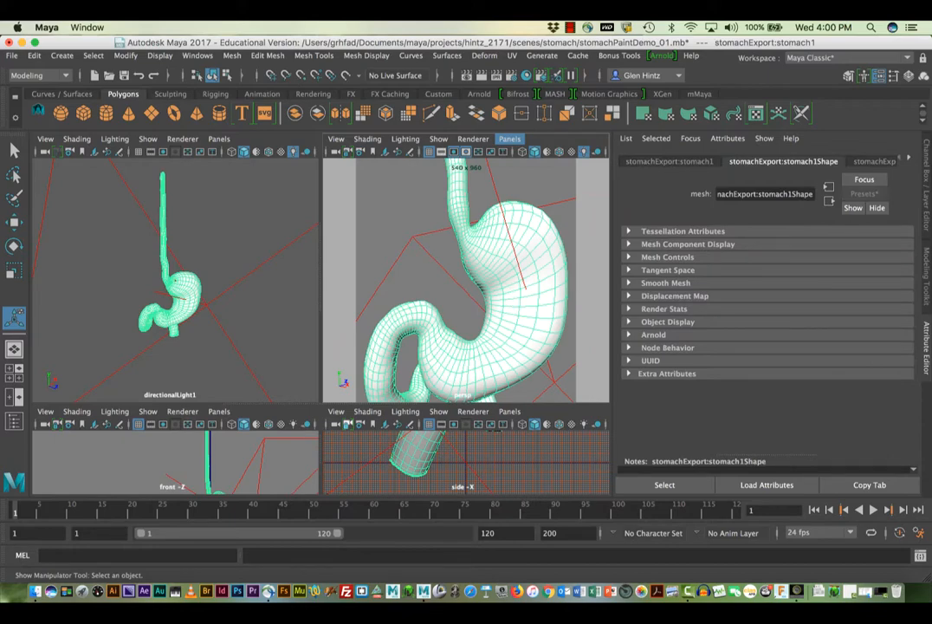
left_click(910, 157)
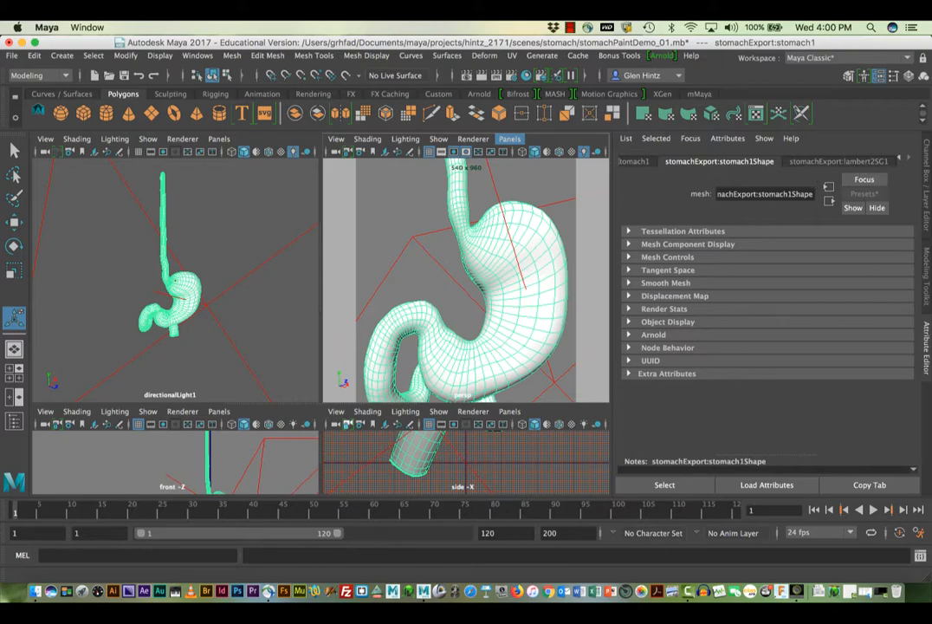
- Bring up the Render View and the Light Editor, and display the attributes of directionalLight1
left_click_drag(930, 158, 222, 23)
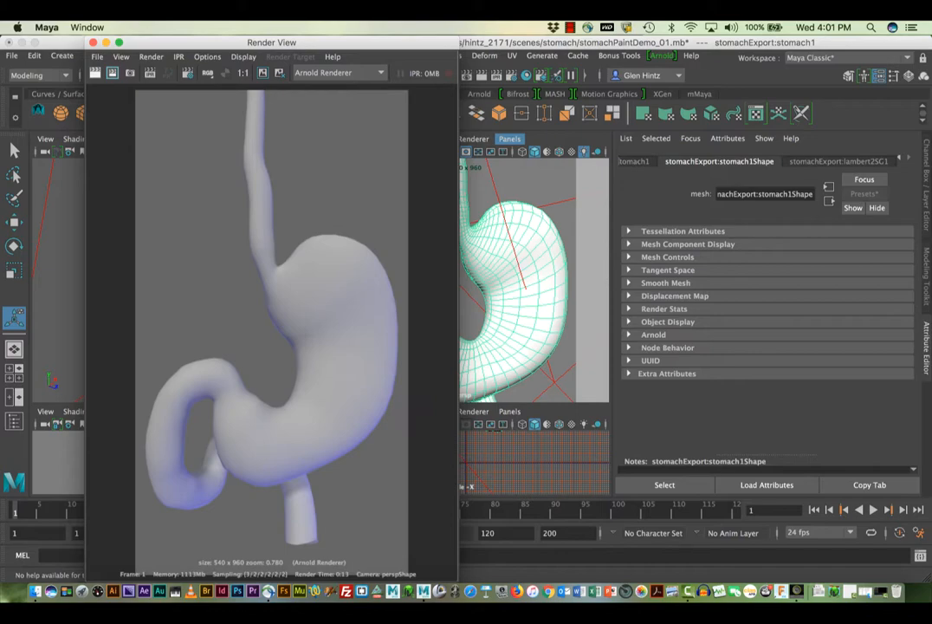
left_click_drag(353, 1, 342, 37)
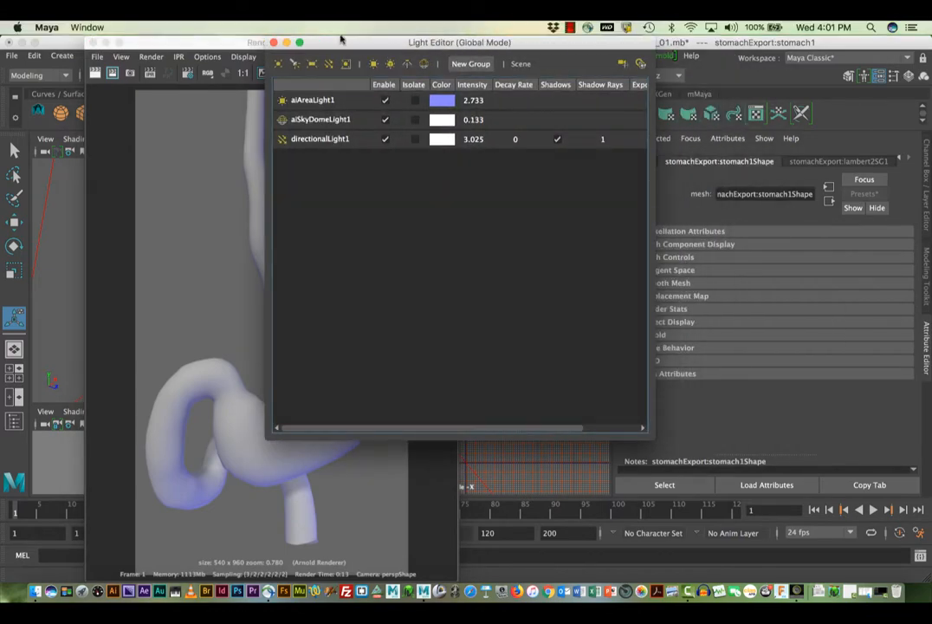
left_click(435, 140)
left_click(281, 138)
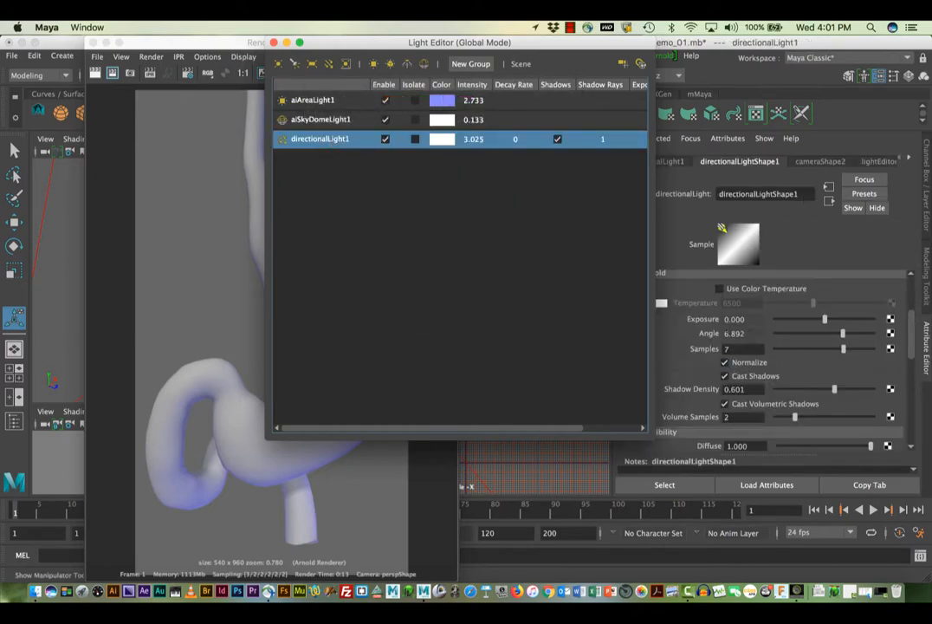
left_click_drag(472, 44, 345, 43)
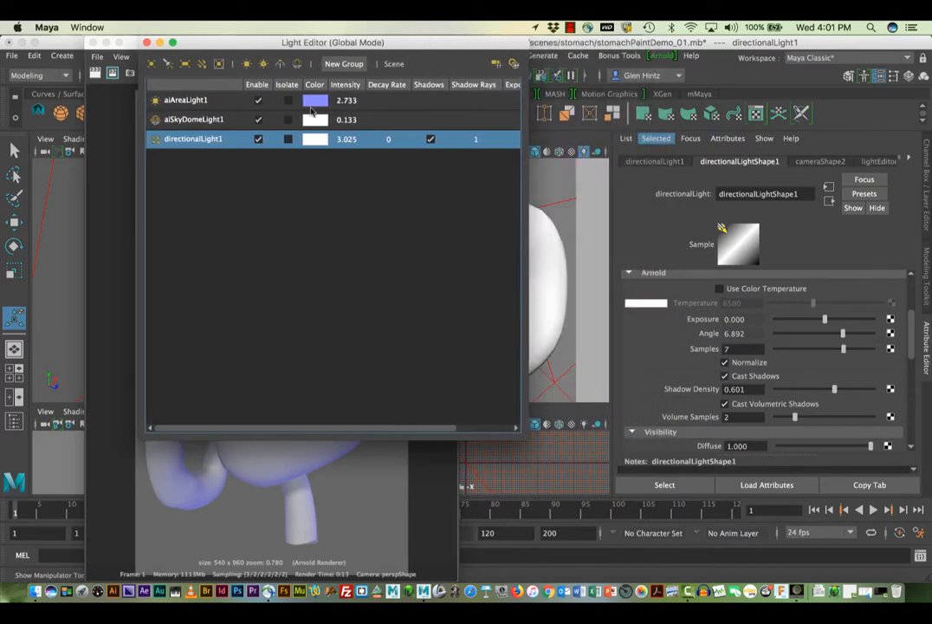
- Set the samples of aiSkyDomeLight1 to 5 and display the attributes of aiAreaLight1
left_click(192, 121)
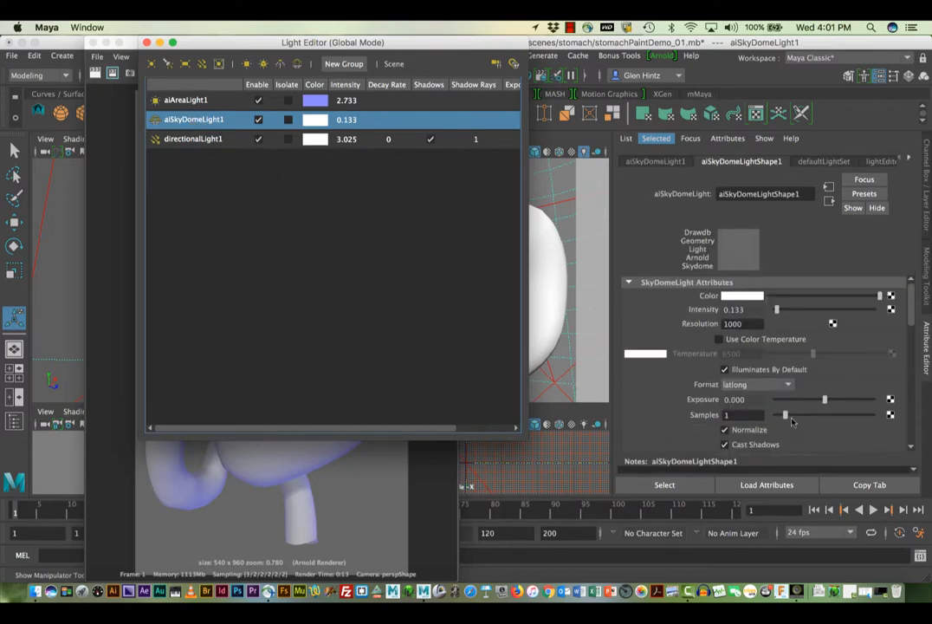
left_click_drag(786, 416, 826, 416)
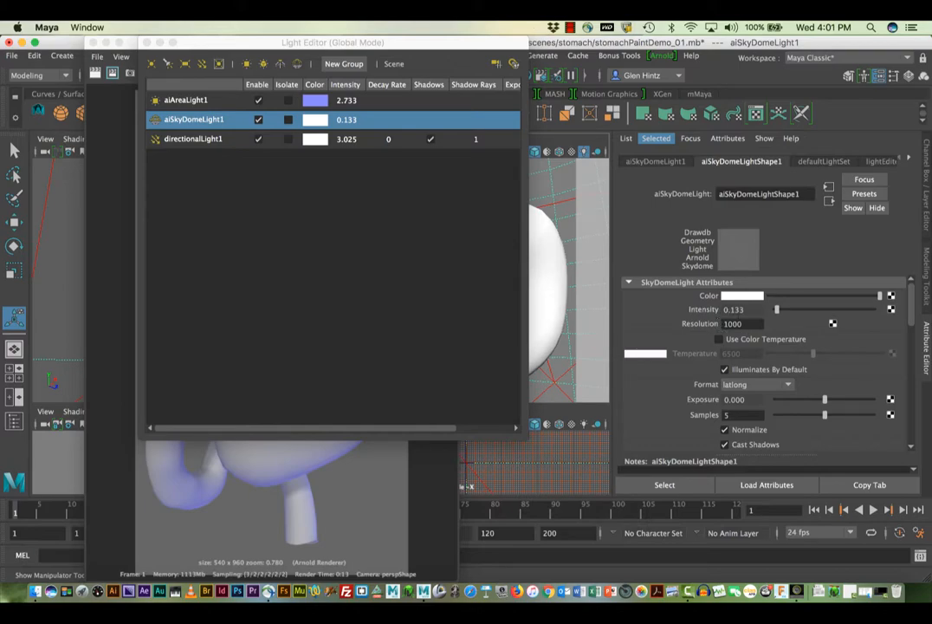
left_click(189, 100)
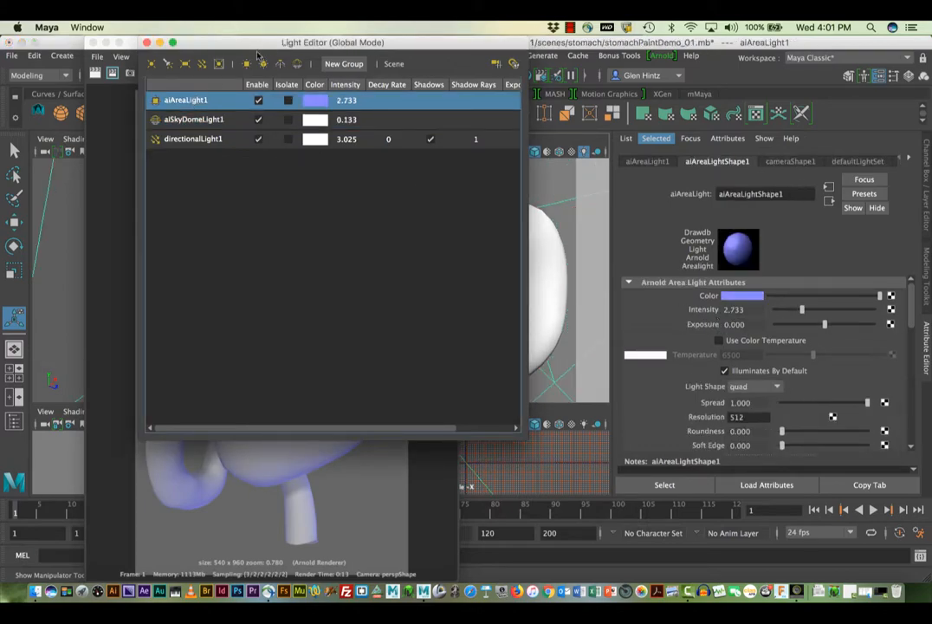
left_click_drag(244, 45, 931, 192)
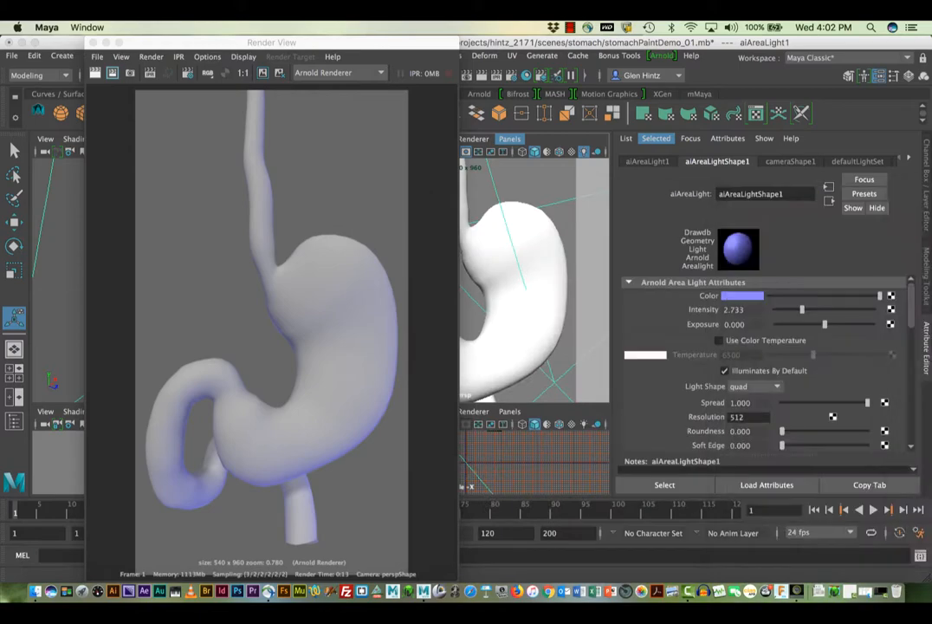
- Close the Render View and show the stomach material's properties fully within view in the Hypershade
double_click(278, 42)
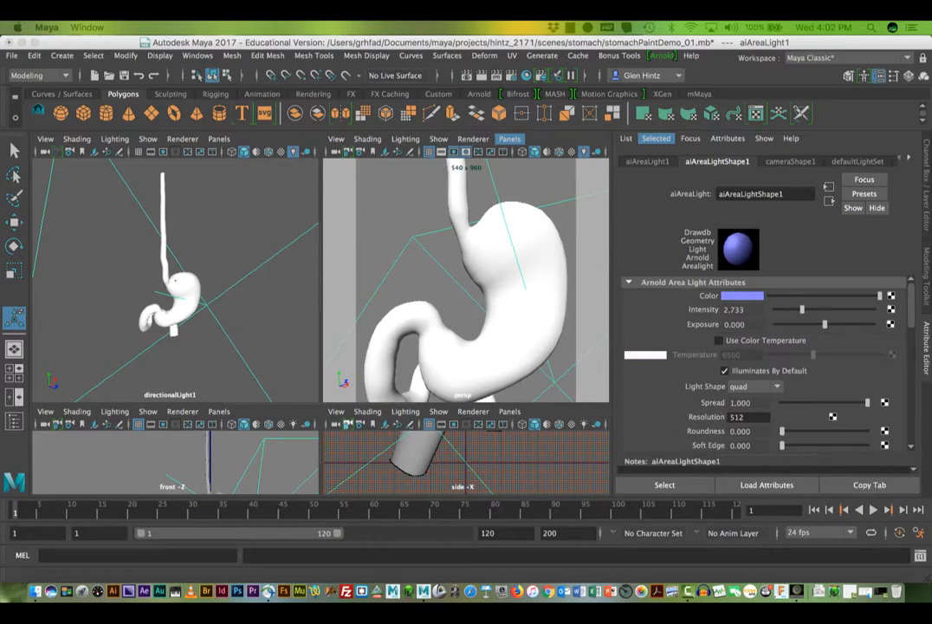
left_click_drag(927, 207, 305, 65)
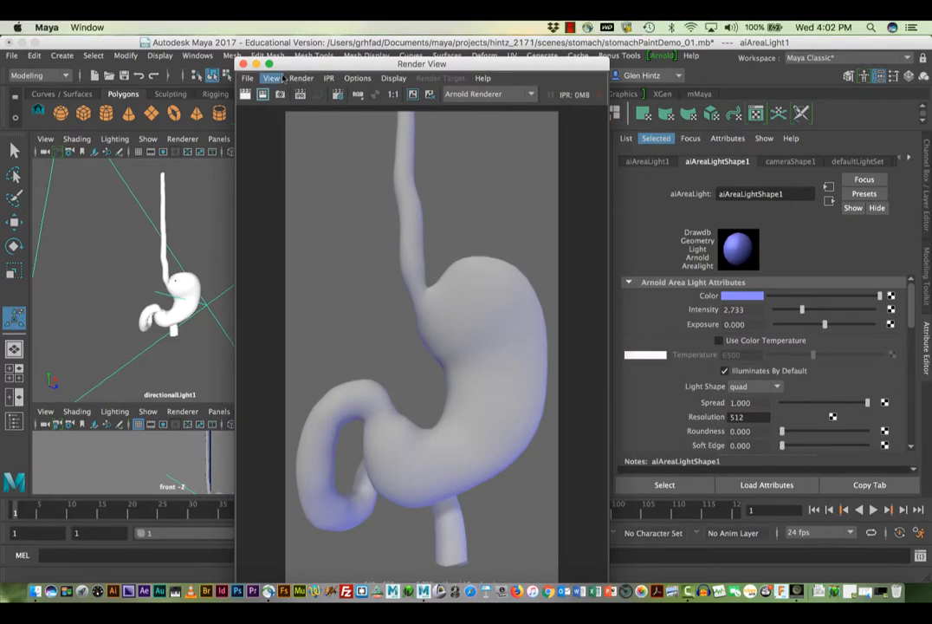
left_click(243, 65)
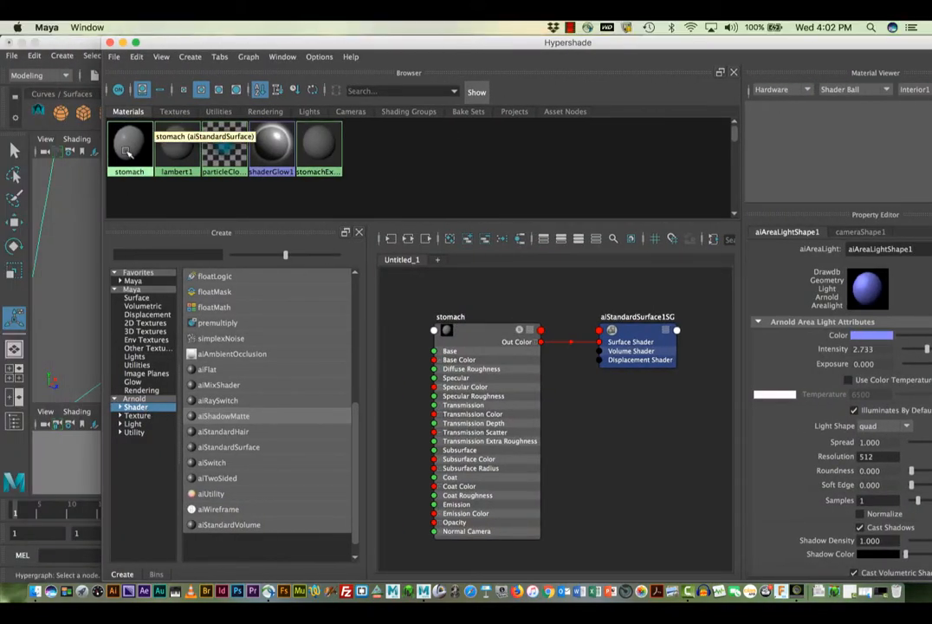
left_click_drag(187, 42, 154, 44)
left_click(96, 144)
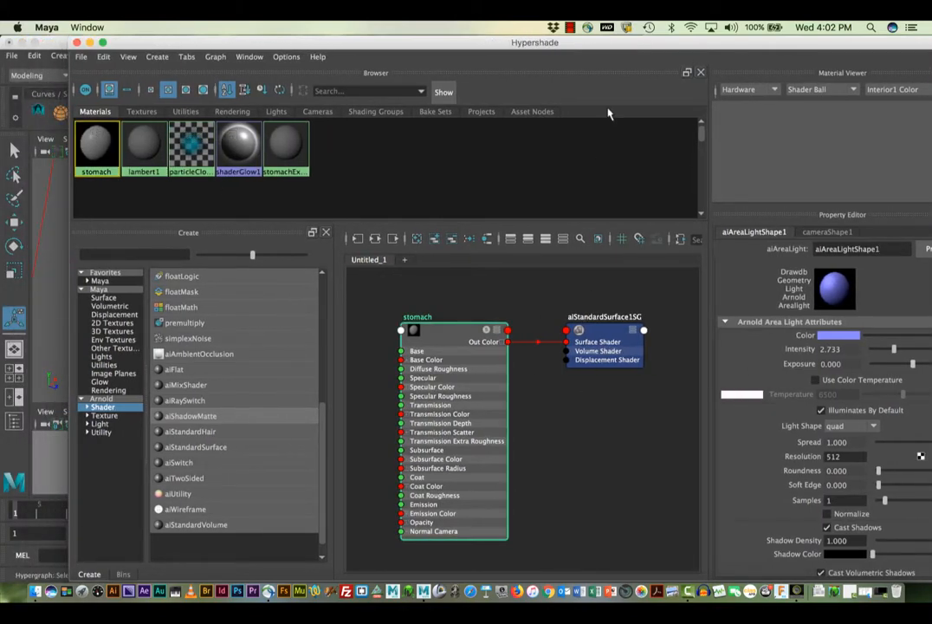
left_click_drag(592, 48, 473, 48)
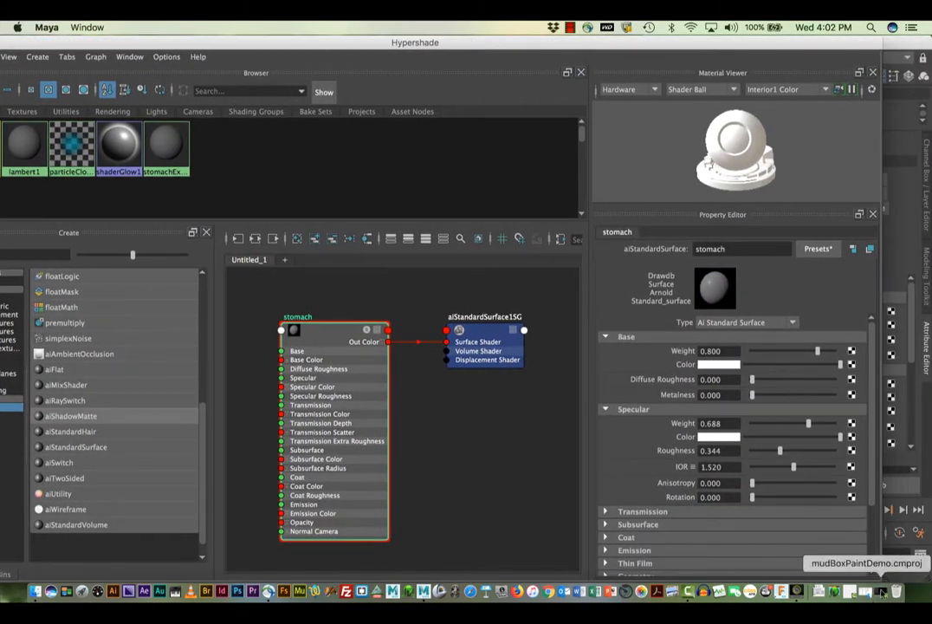
left_click_drag(877, 579, 680, 576)
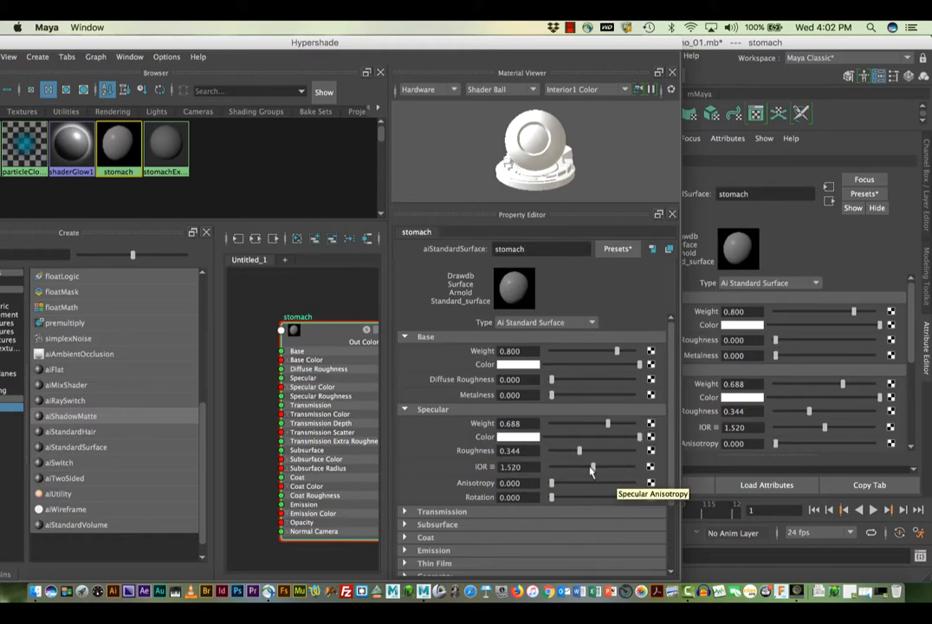
- Lower the stomach material's specular roughness to 0.192, and raise it back to about 0.340
mouse_move(579, 451)
left_mouse_down()
mouse_move(555, 452)
mouse_move(567, 452)
left_mouse_up()
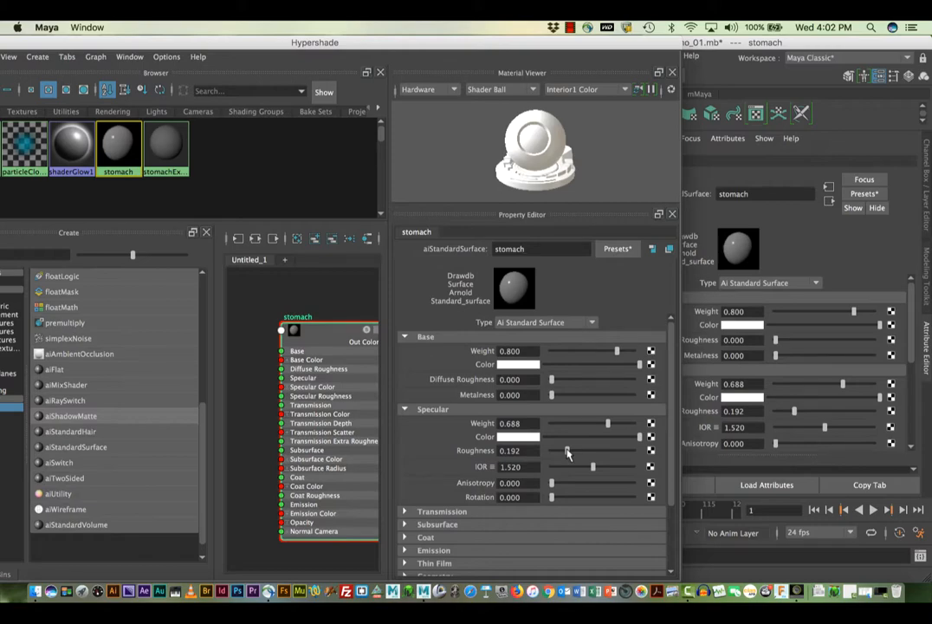
mouse_move(568, 452)
left_mouse_down()
mouse_move(596, 454)
mouse_move(564, 451)
mouse_move(573, 451)
left_mouse_up()
left_click_drag(575, 452, 579, 451)
- Assign the stomach aiStandardSurface material to the stomach mesh and close the Hypershade
left_click_drag(192, 43, 831, 139)
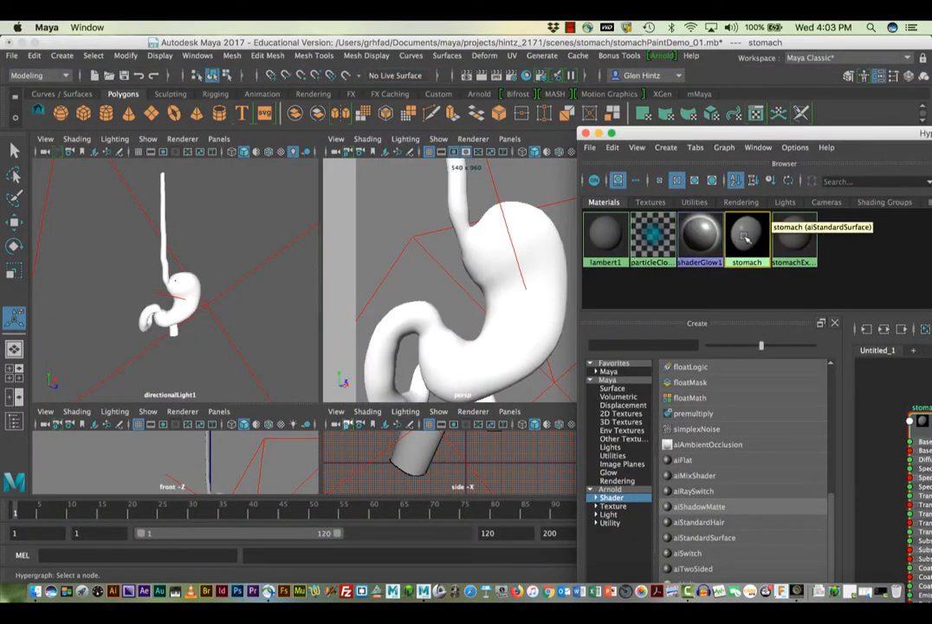
middle_click_drag(745, 232, 523, 262)
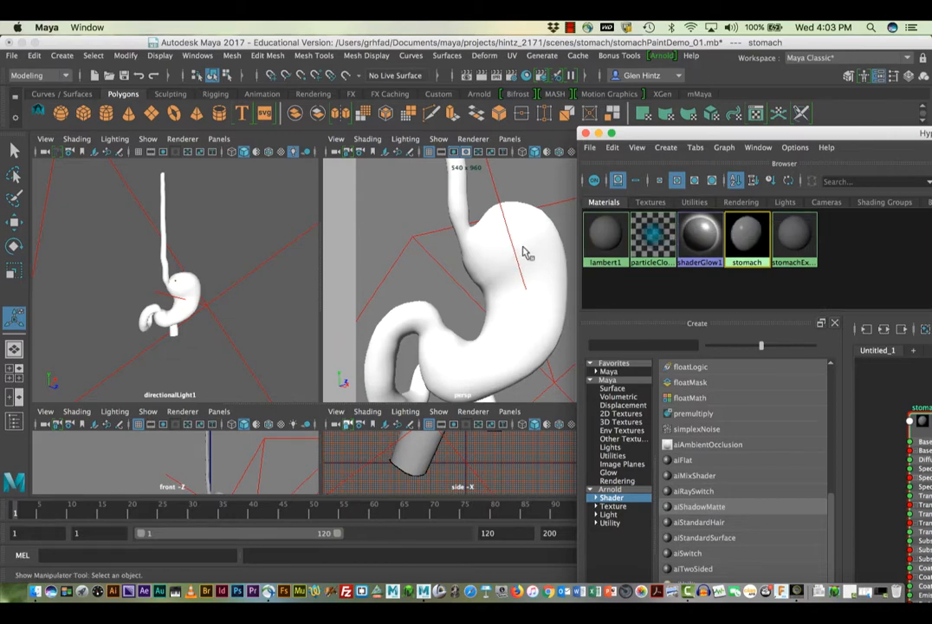
left_click(522, 251)
right_click_drag(744, 232, 752, 211)
left_click(586, 134)
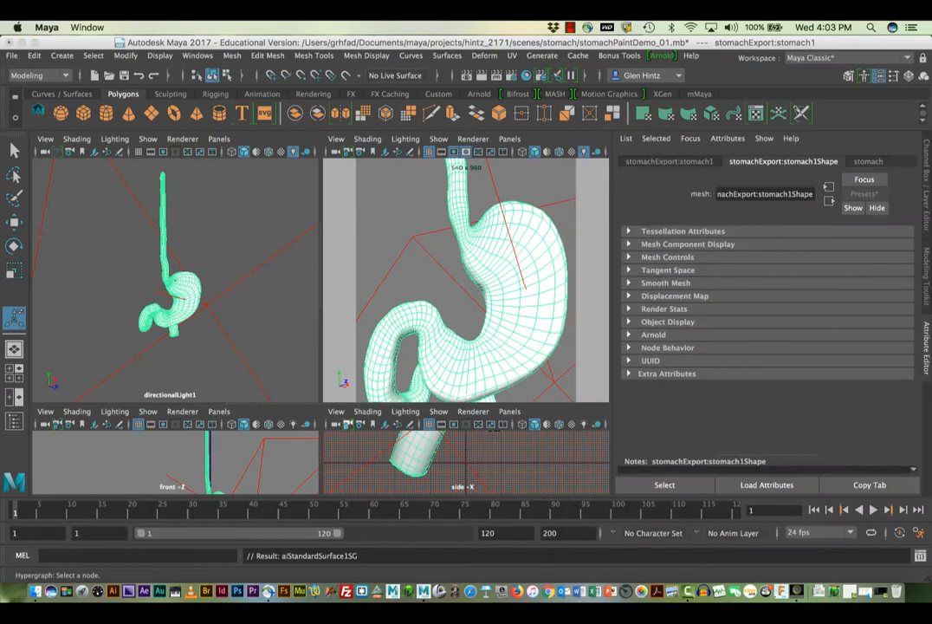
- Render the stomach again with Arnold in the Render View, with the whole image framed
left_click_drag(927, 208, 334, 48)
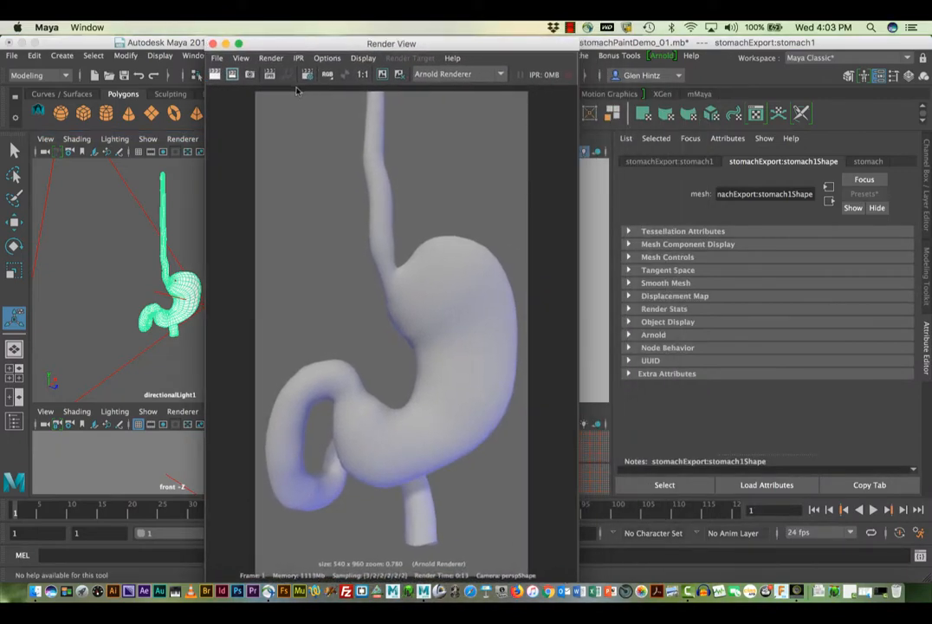
left_click(381, 75)
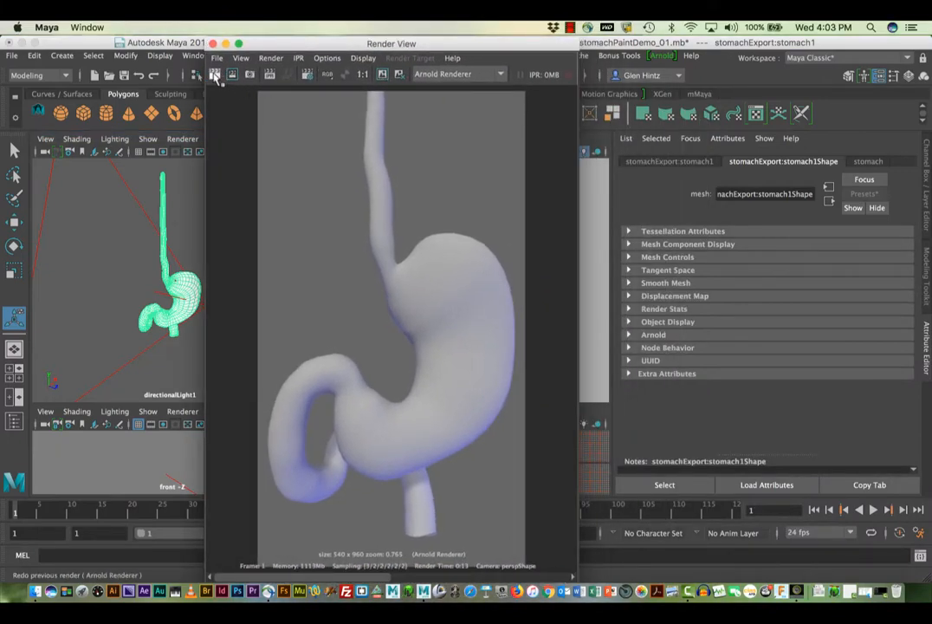
left_click(215, 75)
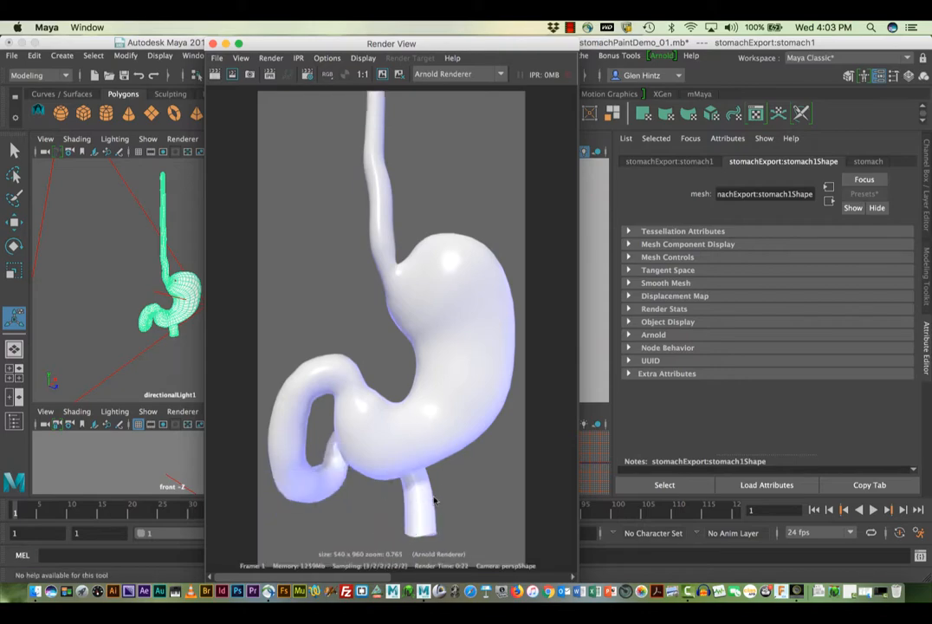
left_click_drag(444, 43, 316, 42)
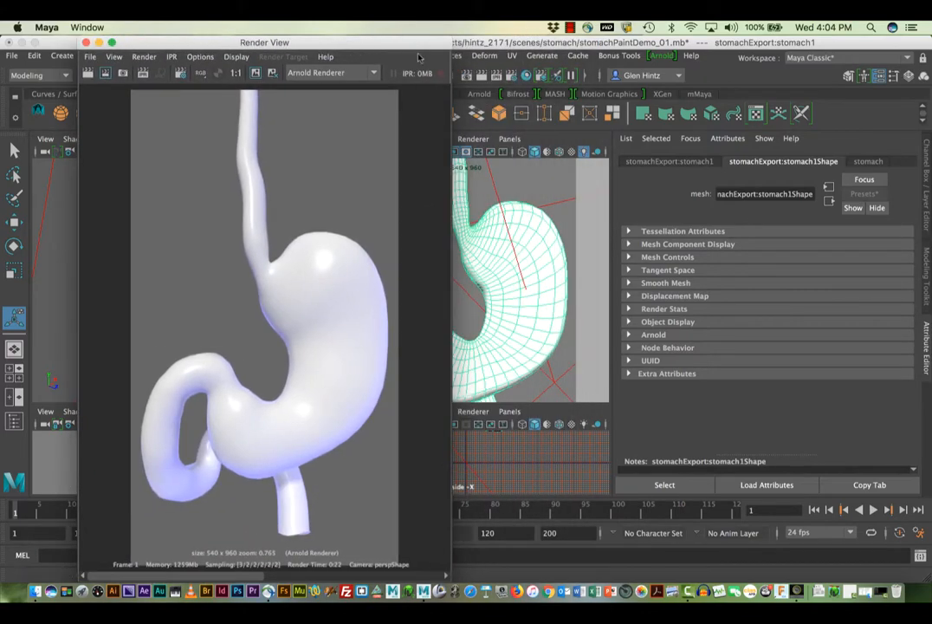
- Set the stomach material's specular roughness to 0.593 and re-render a region around the top of the stomach
left_click(535, 294)
left_click(854, 163)
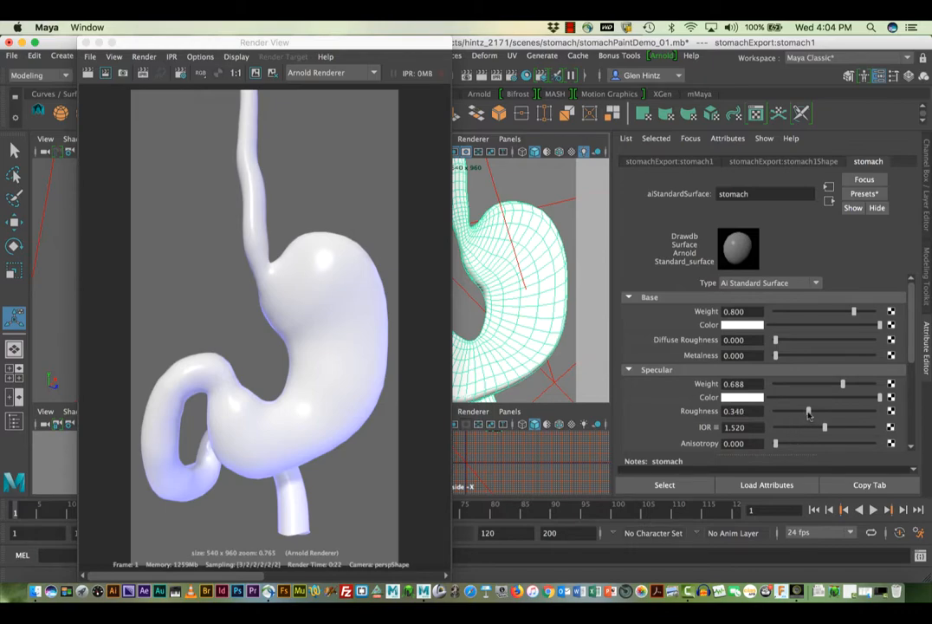
left_click_drag(807, 411, 831, 412)
left_click_drag(222, 219, 357, 261)
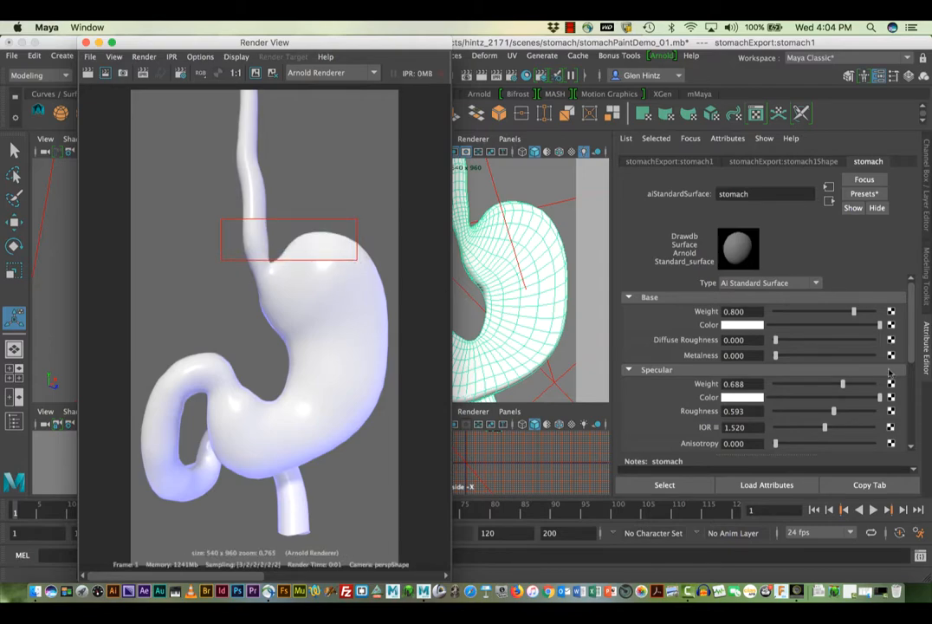
- Set the specular weight to 0.520 and the specular roughness to 0.400, re-rendering the upper stomach region after each change
left_click_drag(846, 387, 827, 388)
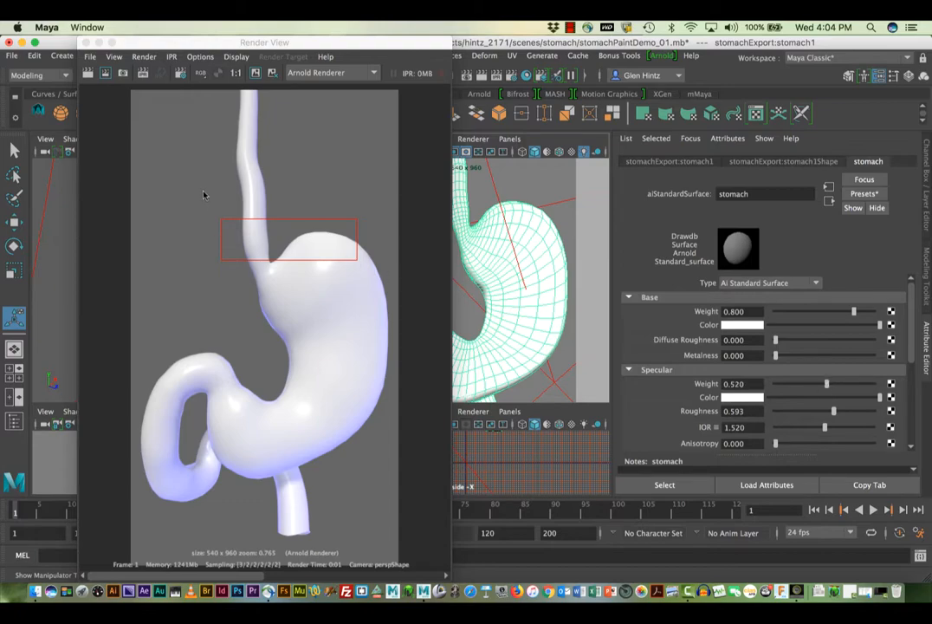
left_click_drag(203, 193, 367, 262)
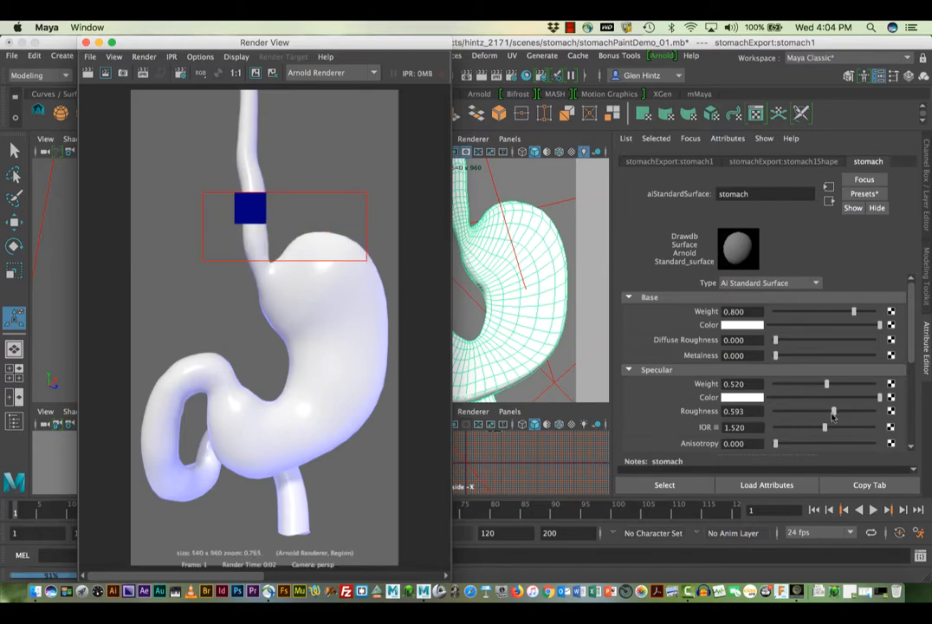
left_click_drag(832, 414, 815, 413)
left_click_drag(186, 194, 374, 276)
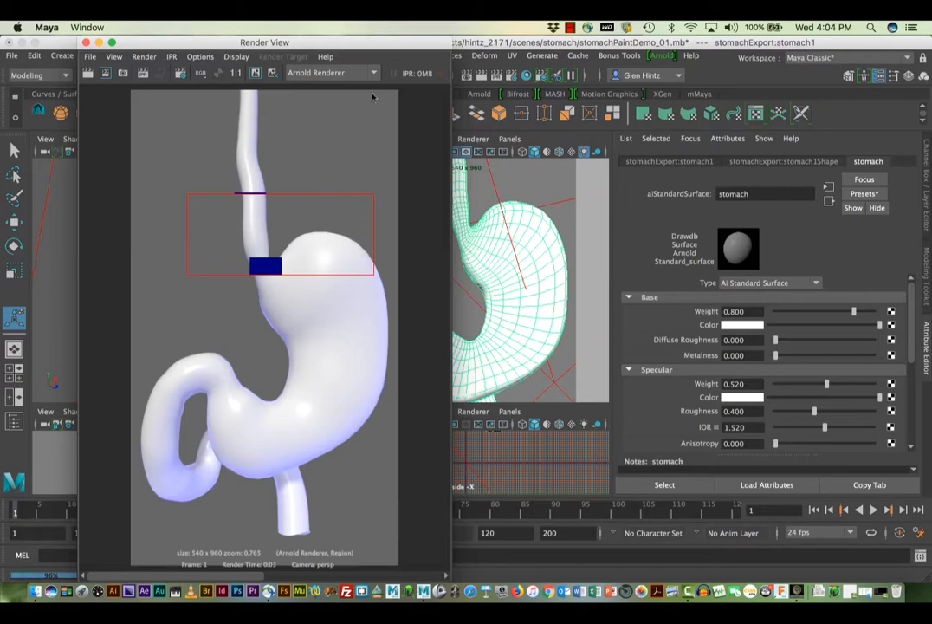
- Connect a File texture to the stomach material's base color and load stomachColorDemo.tif from renderData/shaders/stomach/Demo
left_click(890, 324)
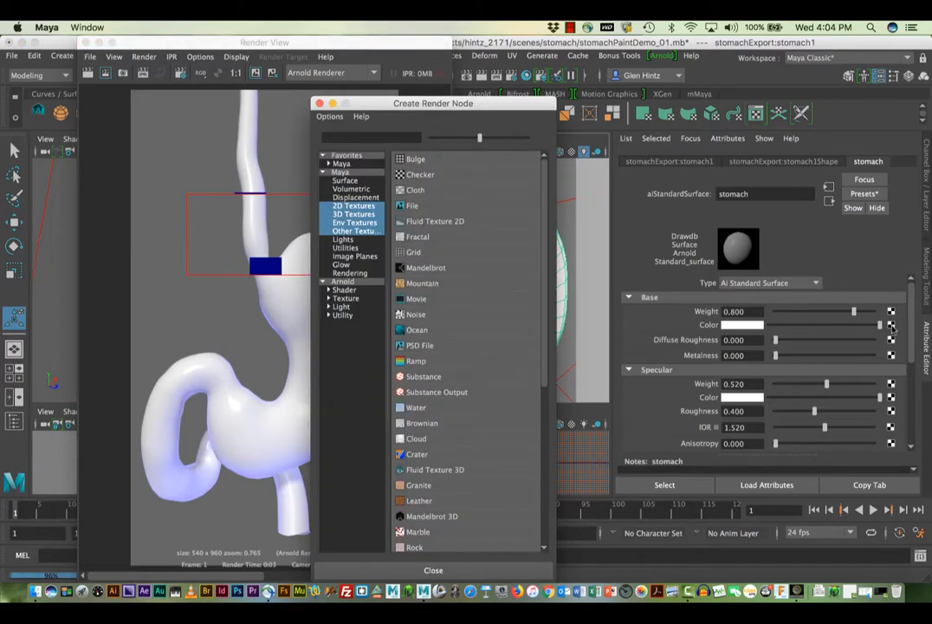
left_click(407, 206)
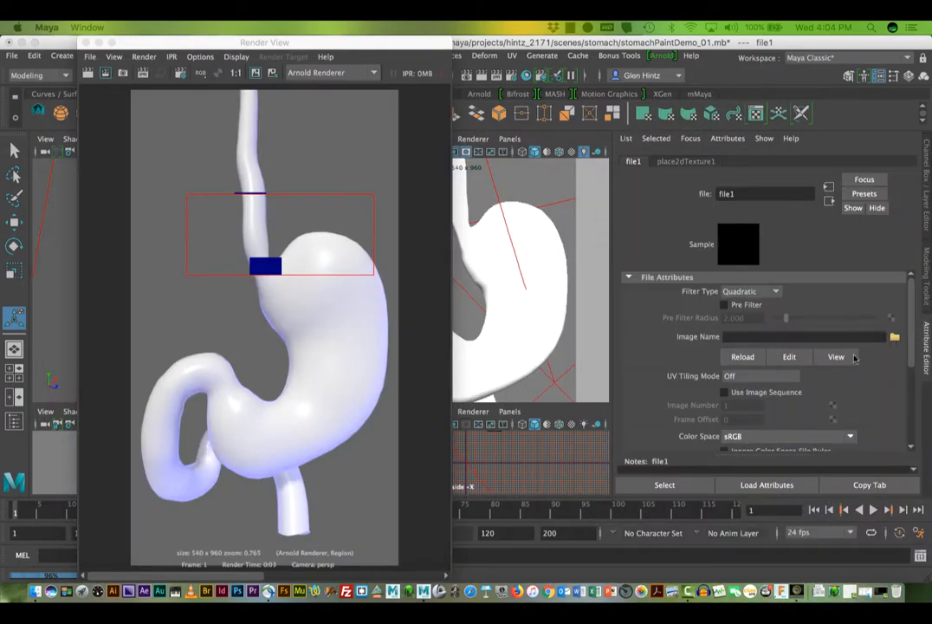
left_click(894, 337)
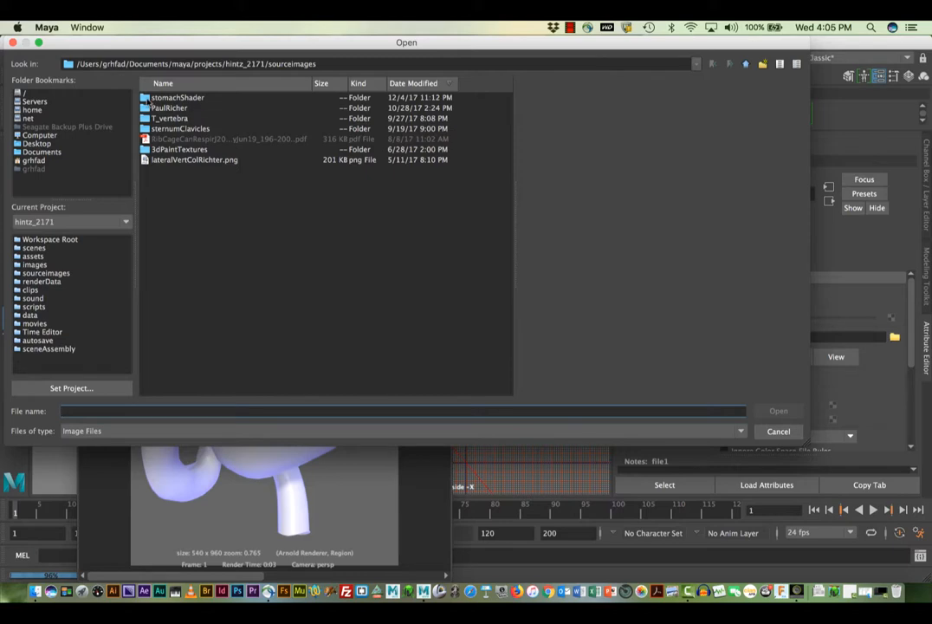
left_click(745, 65)
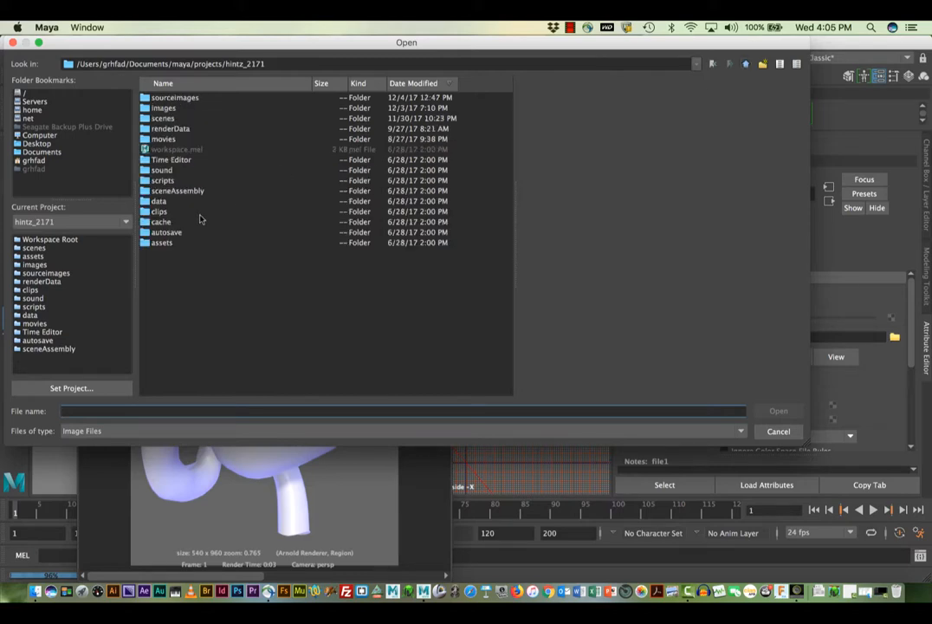
double_click(145, 128)
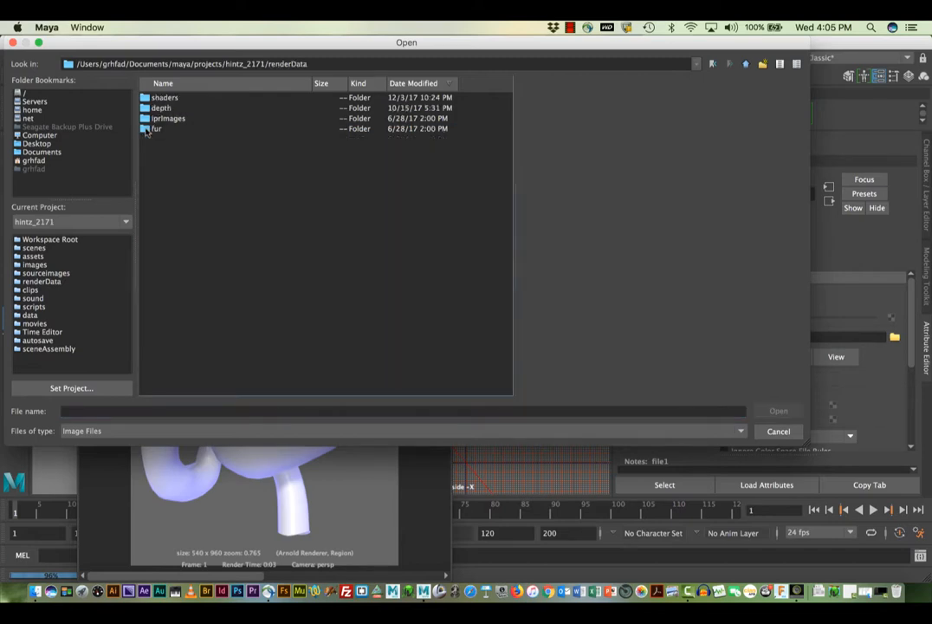
left_click(146, 99)
double_click(146, 98)
double_click(145, 98)
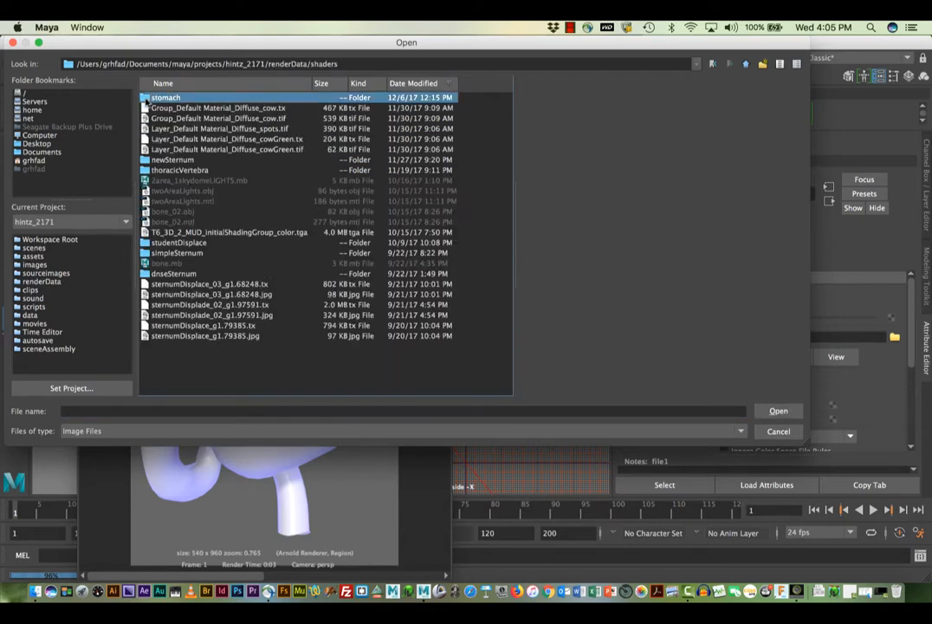
double_click(146, 98)
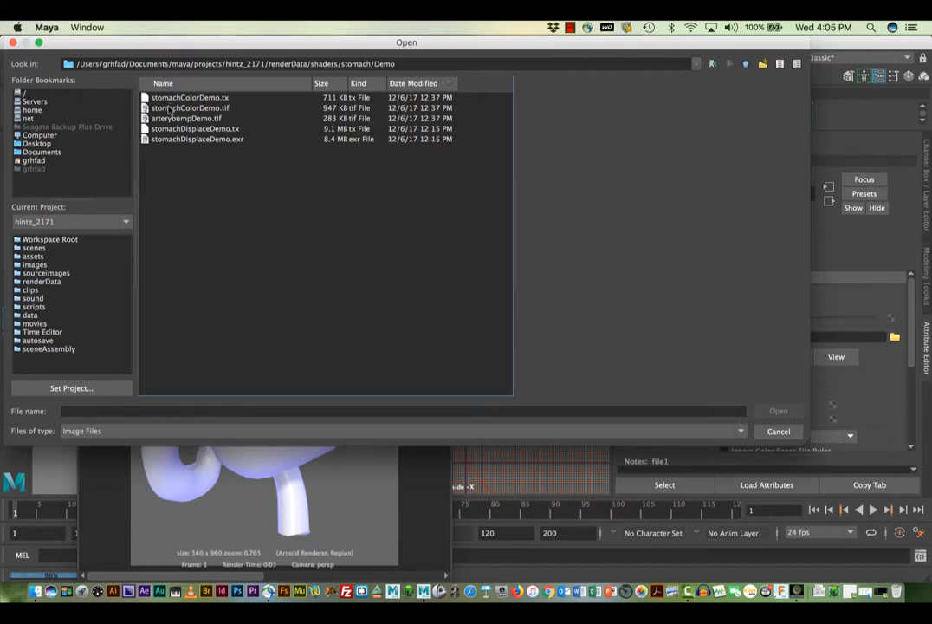
left_click(171, 108)
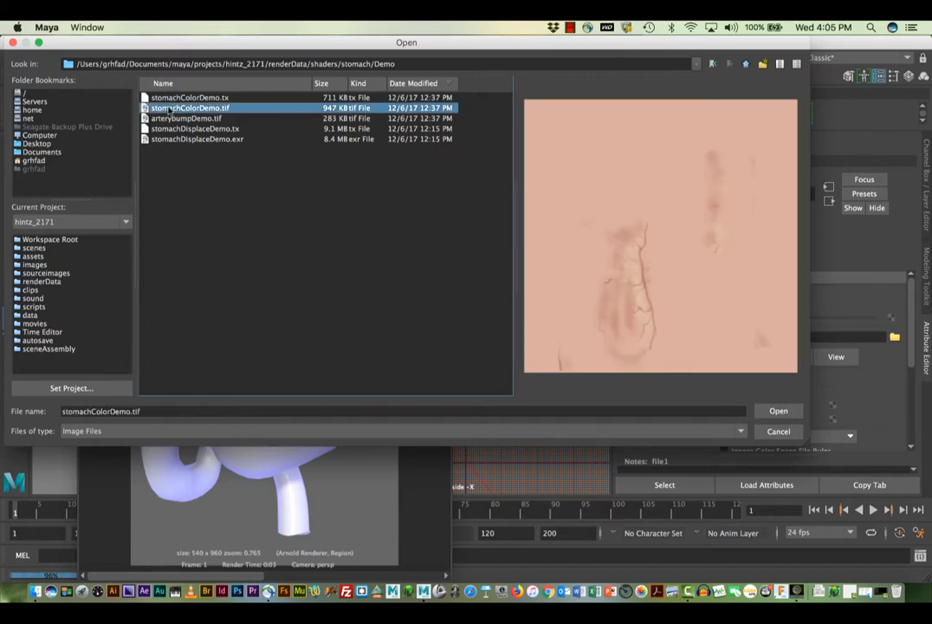
left_click(776, 412)
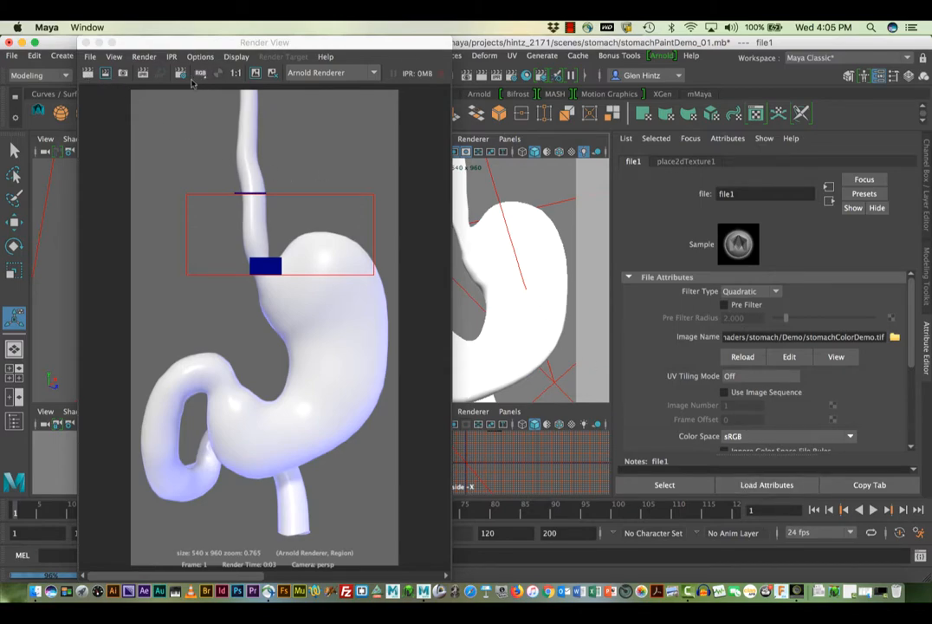
- Render the full stomach image with the color texture and keep the result in the Render View
left_click(88, 74)
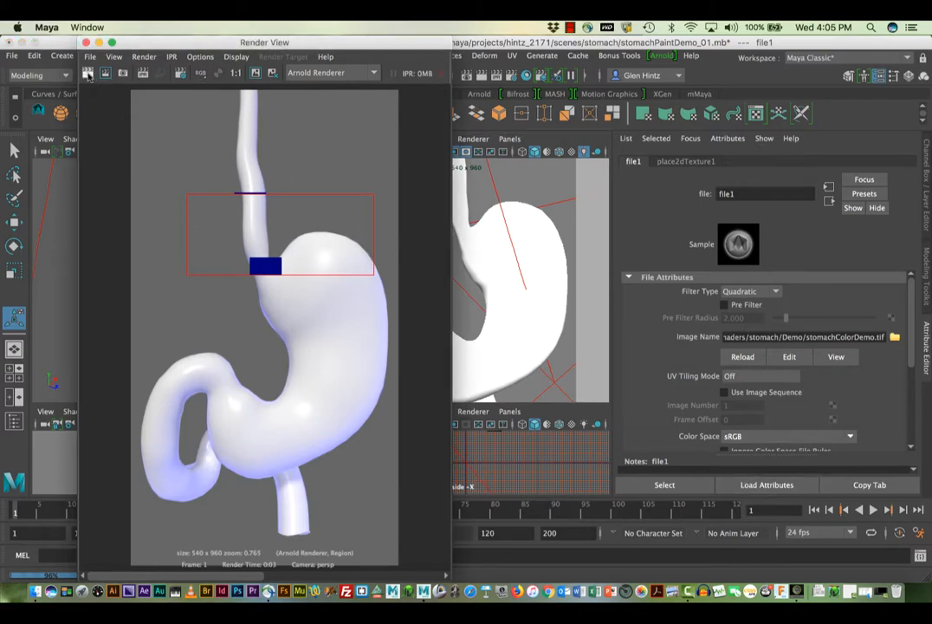
left_click(88, 74)
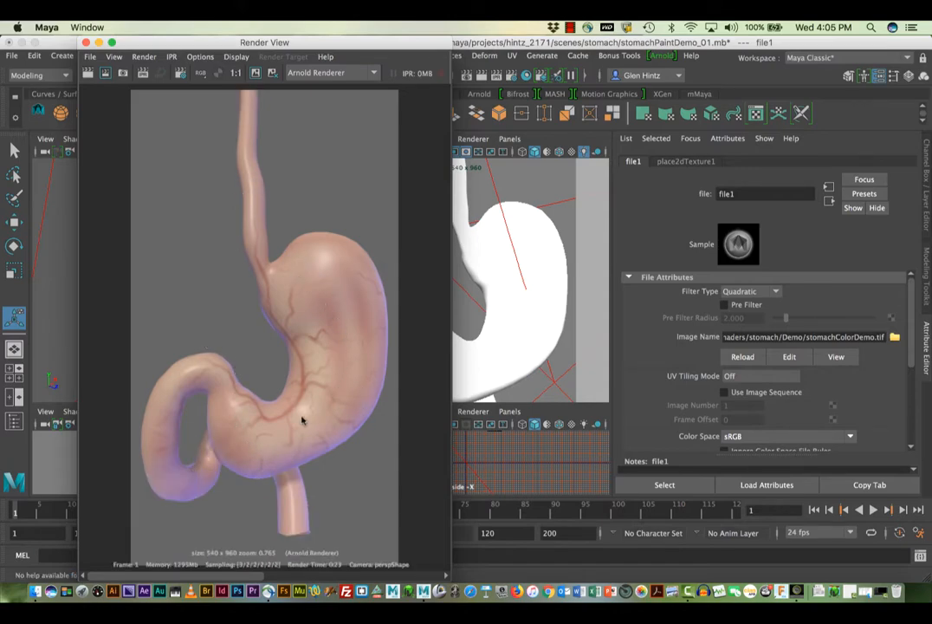
left_click(257, 74)
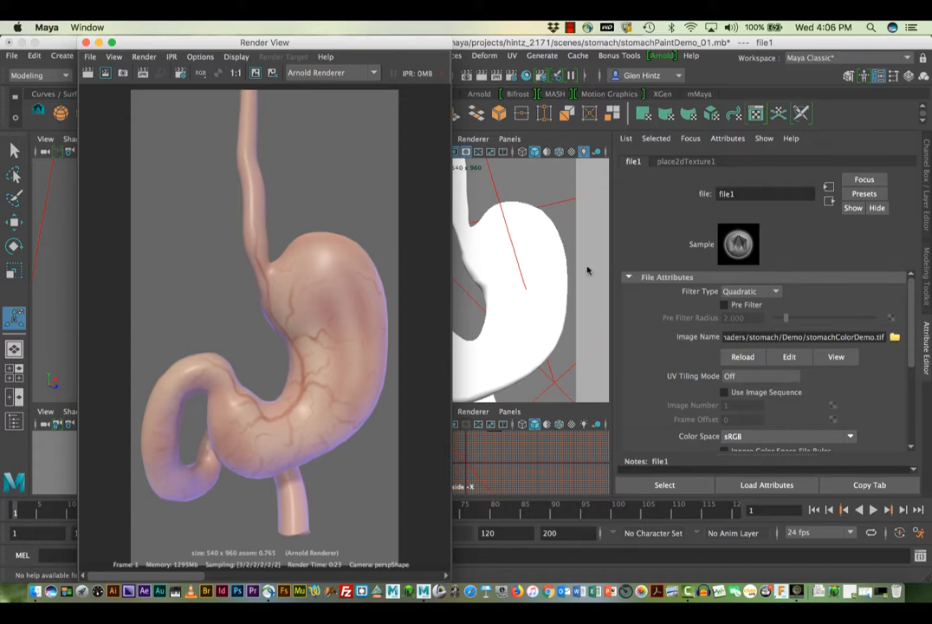
- Select the stomach mesh and connect a File texture to the displacement material of its shading group
left_click(555, 294)
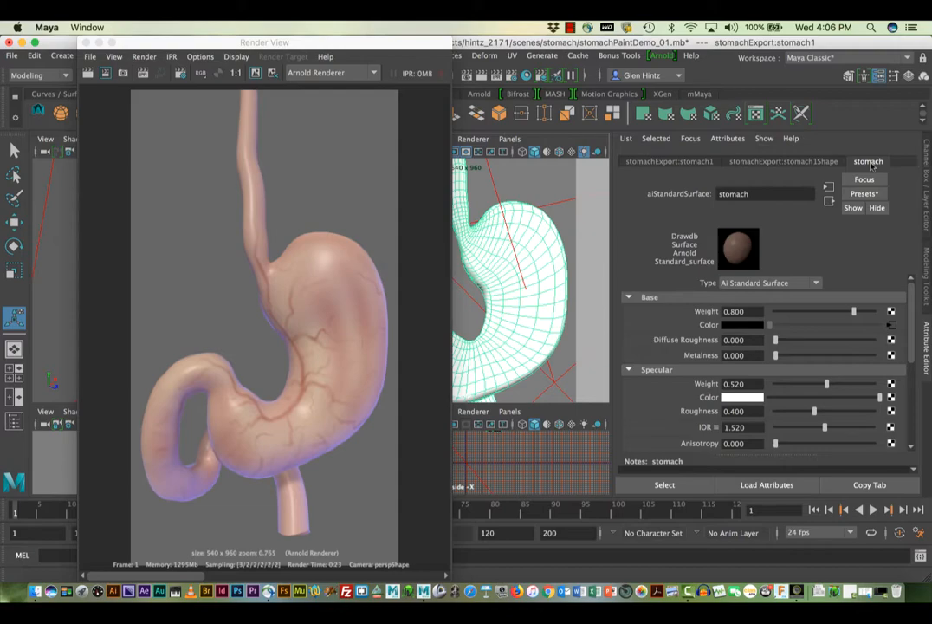
left_click(830, 206)
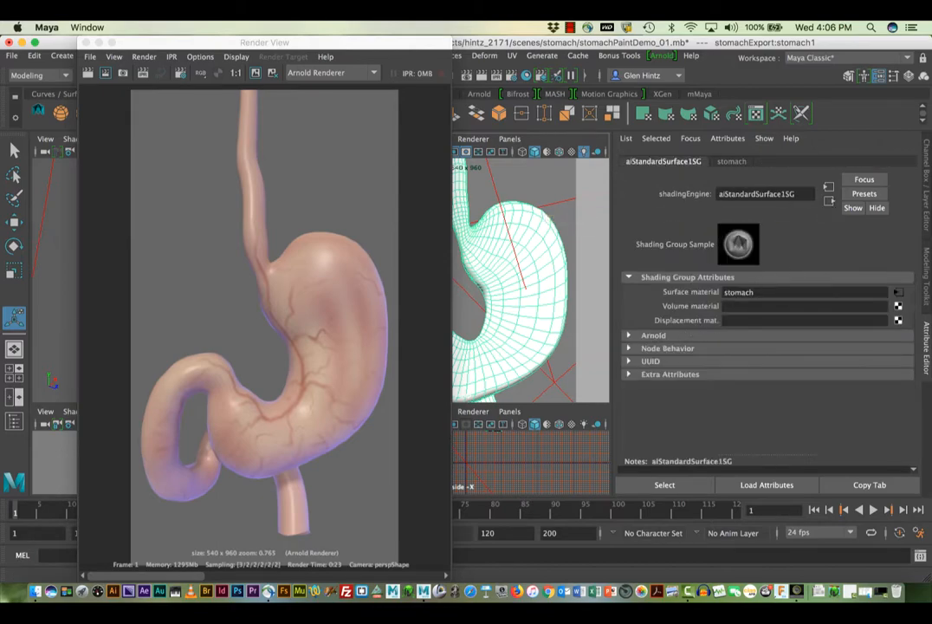
left_click(898, 321)
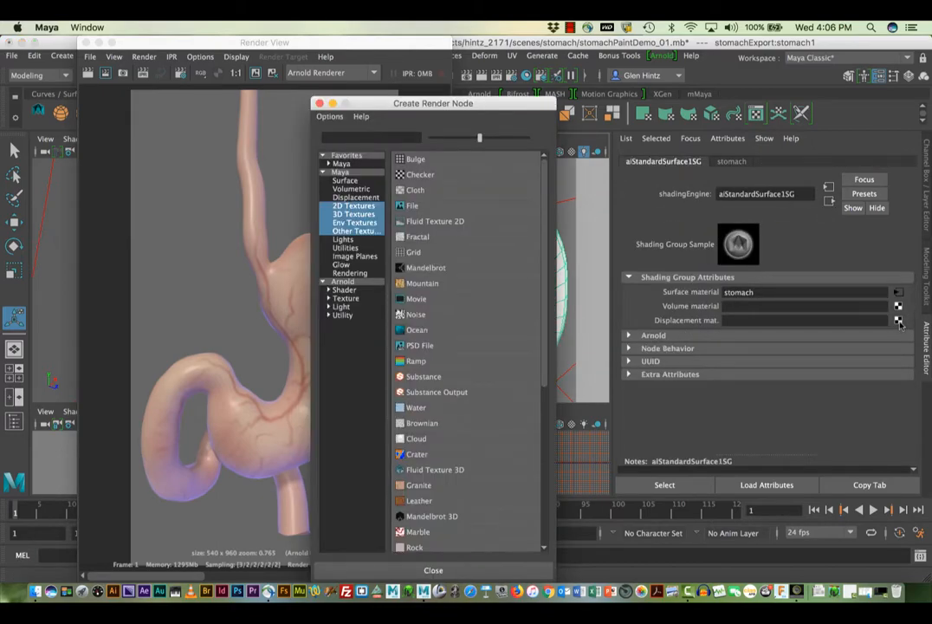
left_click(403, 209)
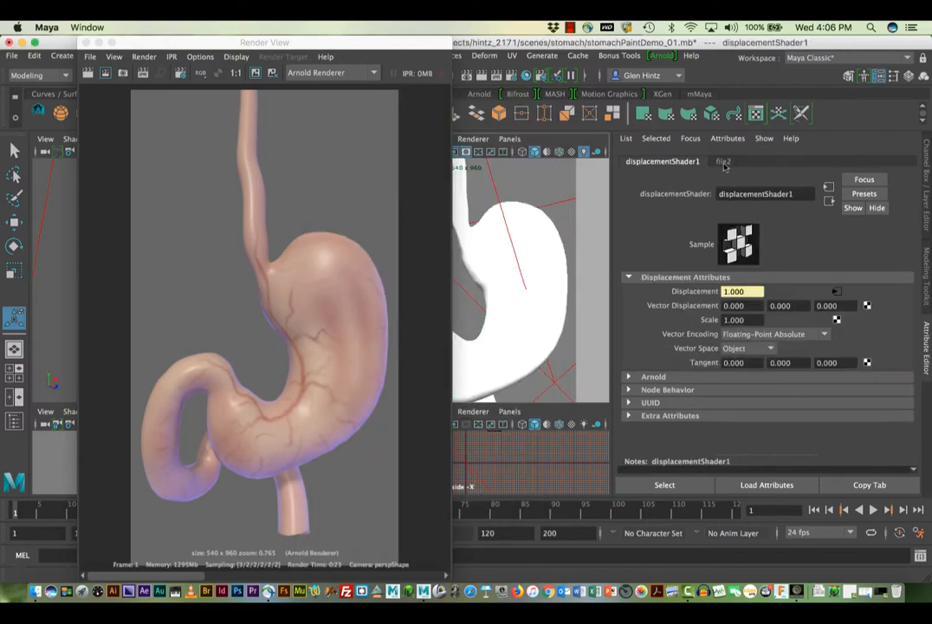
- Load stomachDisplaceDemo.tx as the image of the displacement File texture
left_click(723, 162)
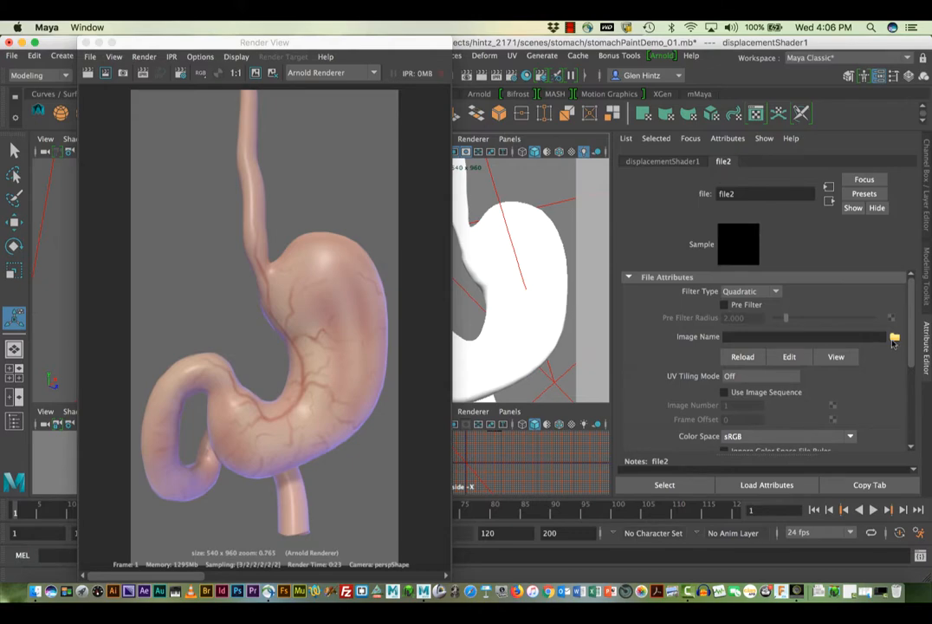
left_click(895, 338)
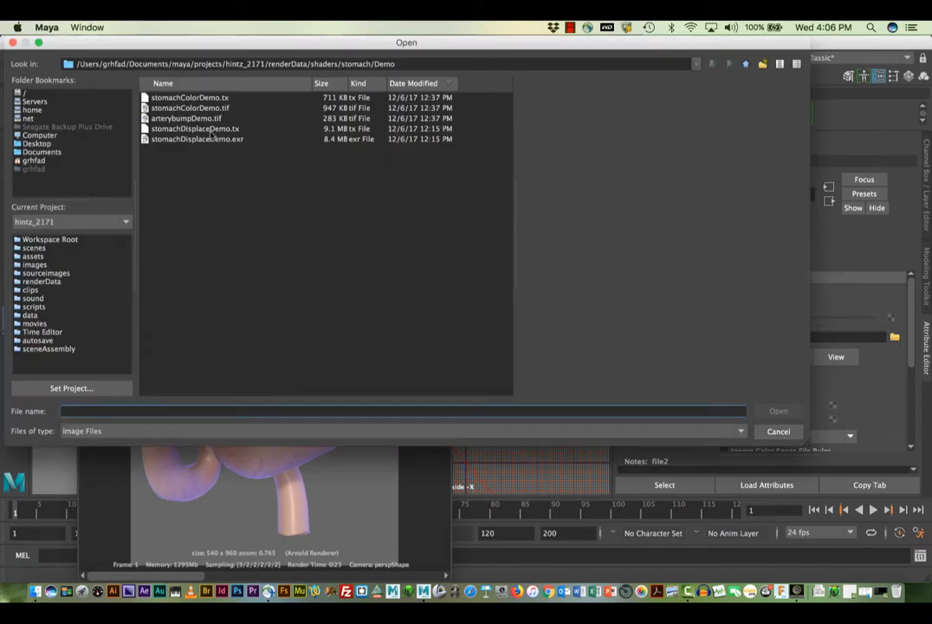
left_click(206, 130)
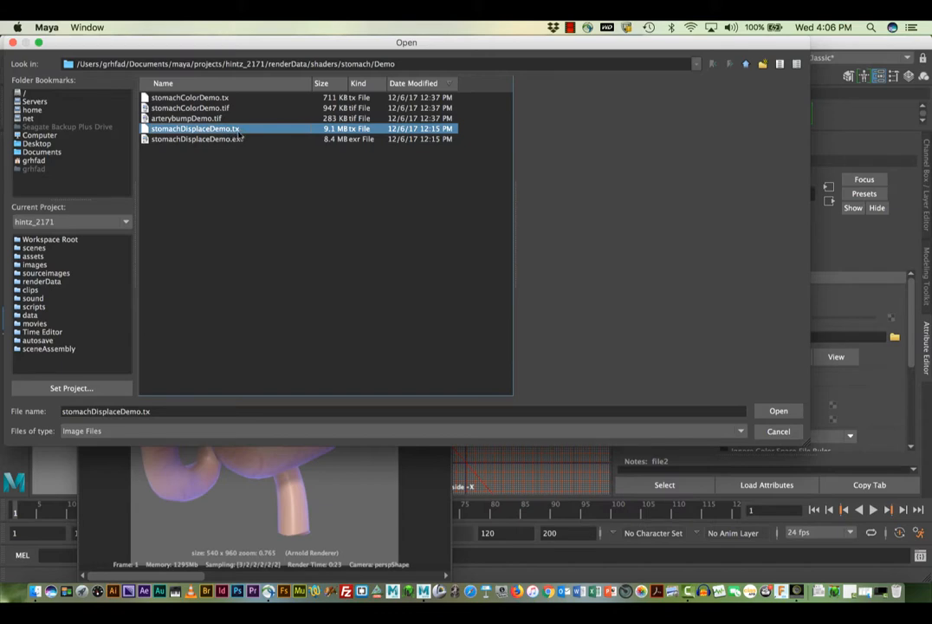
left_click(779, 412)
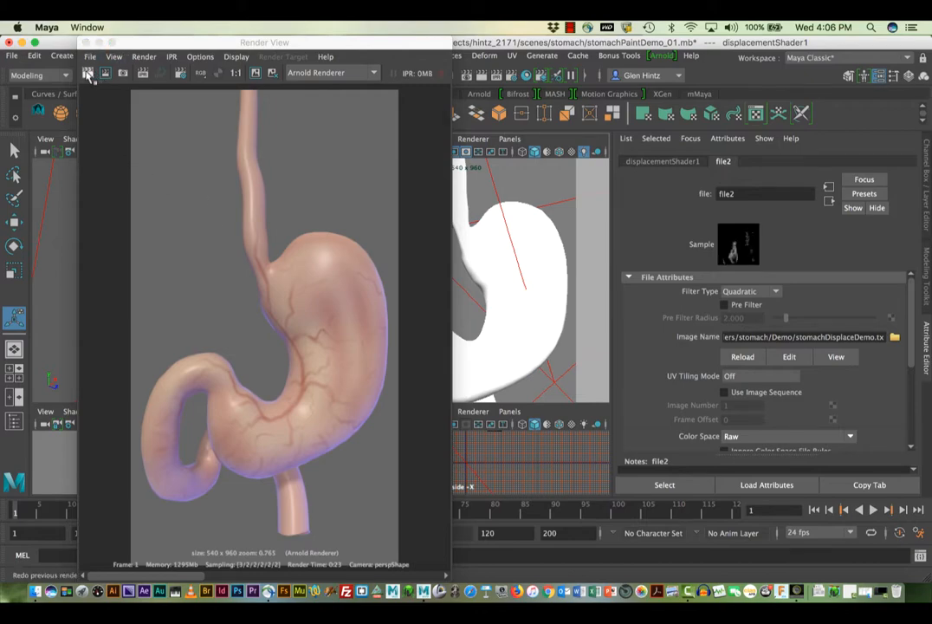
- Render the stomach with the displacement map and keep the image in the Render View
left_click(256, 73)
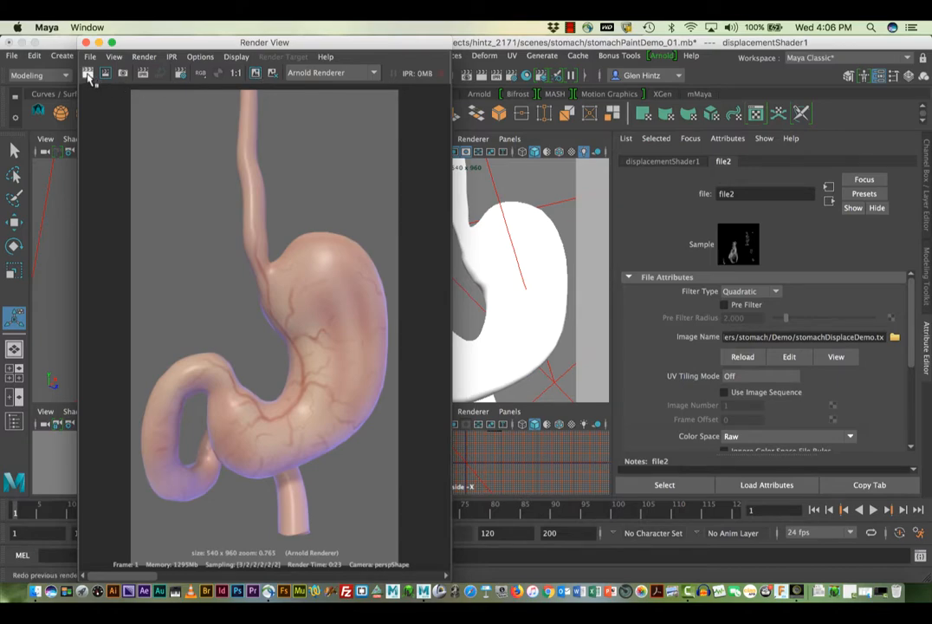
left_click(88, 74)
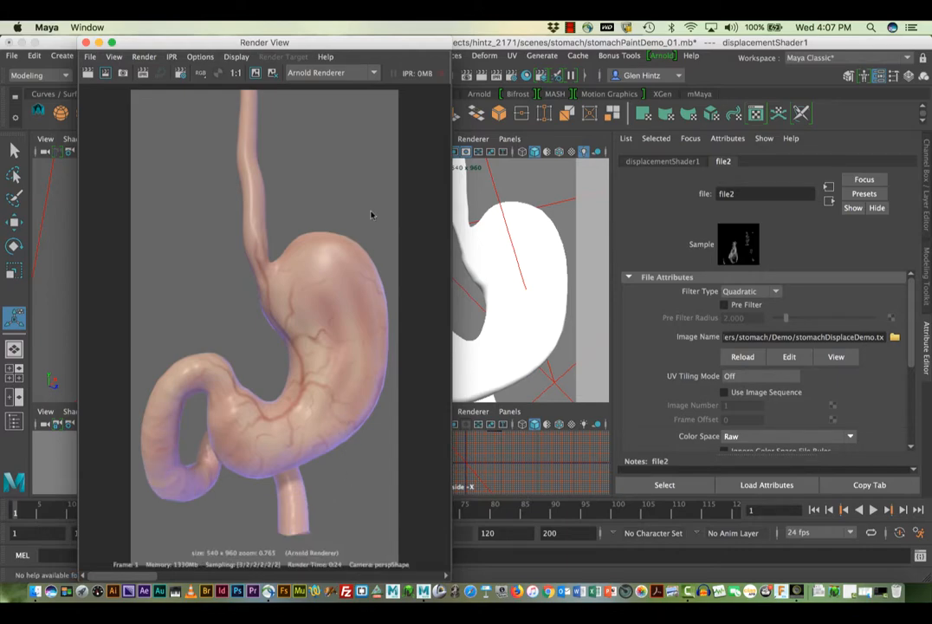
left_click(255, 76)
- Compare the kept stomach renders with and without displacement, removing surplus images from the Render View
left_click(175, 575)
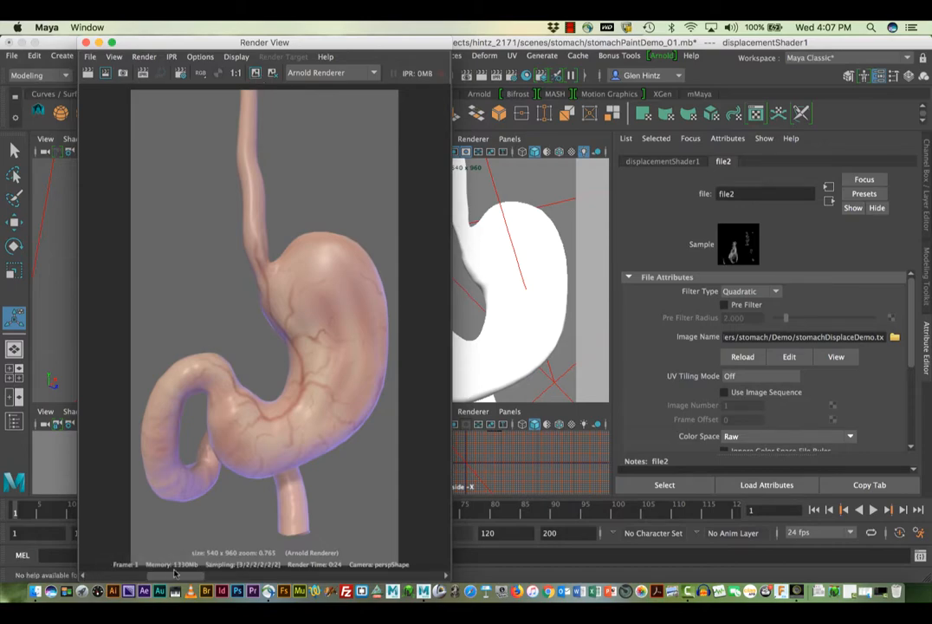
left_click(232, 576)
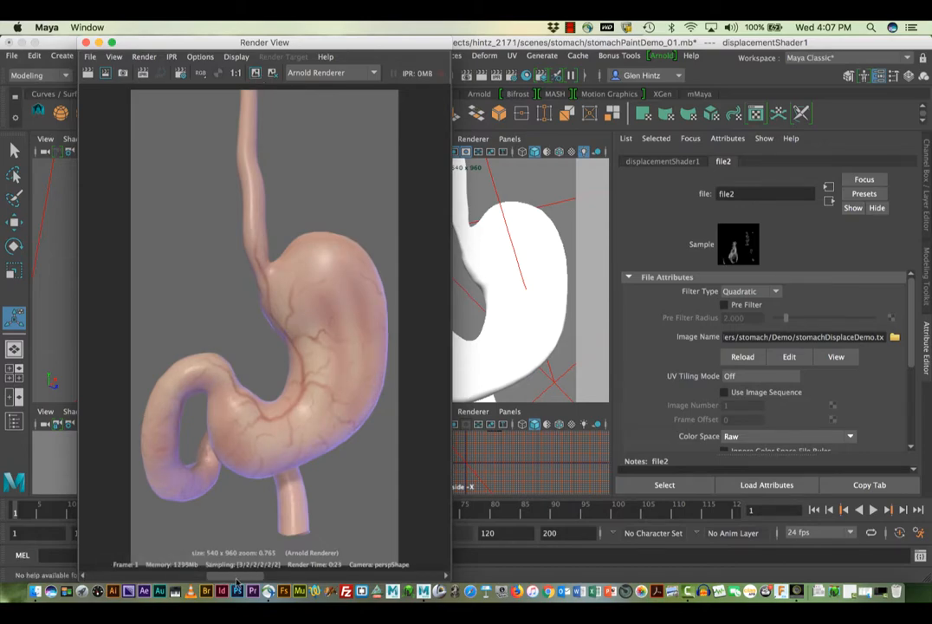
left_click(302, 576)
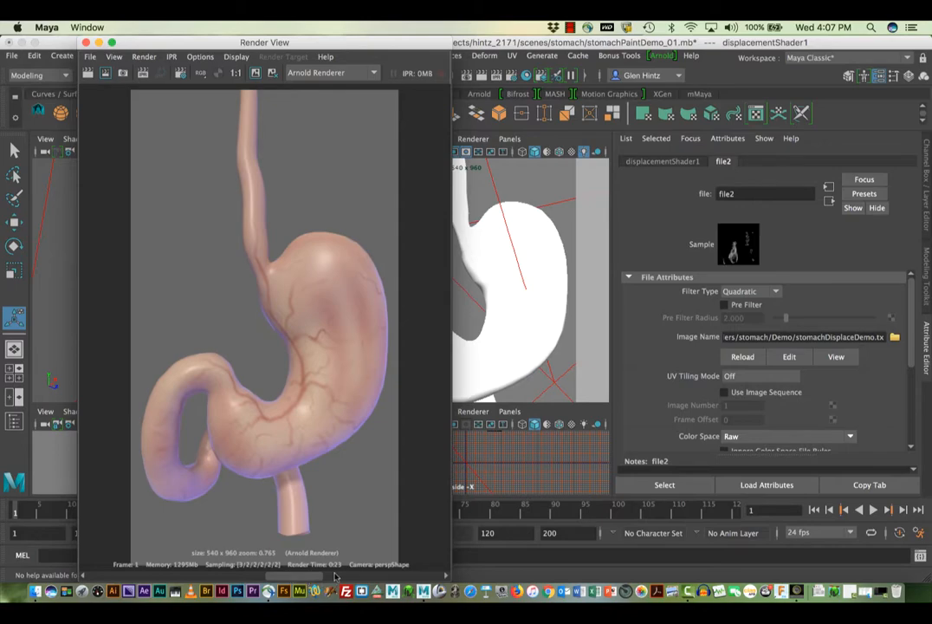
left_click(416, 576)
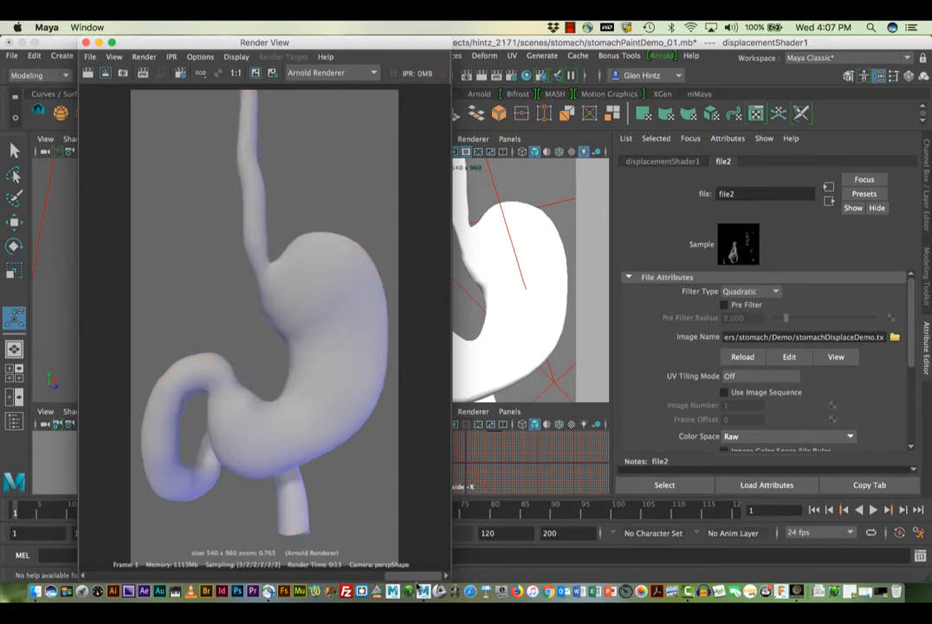
left_click(378, 576)
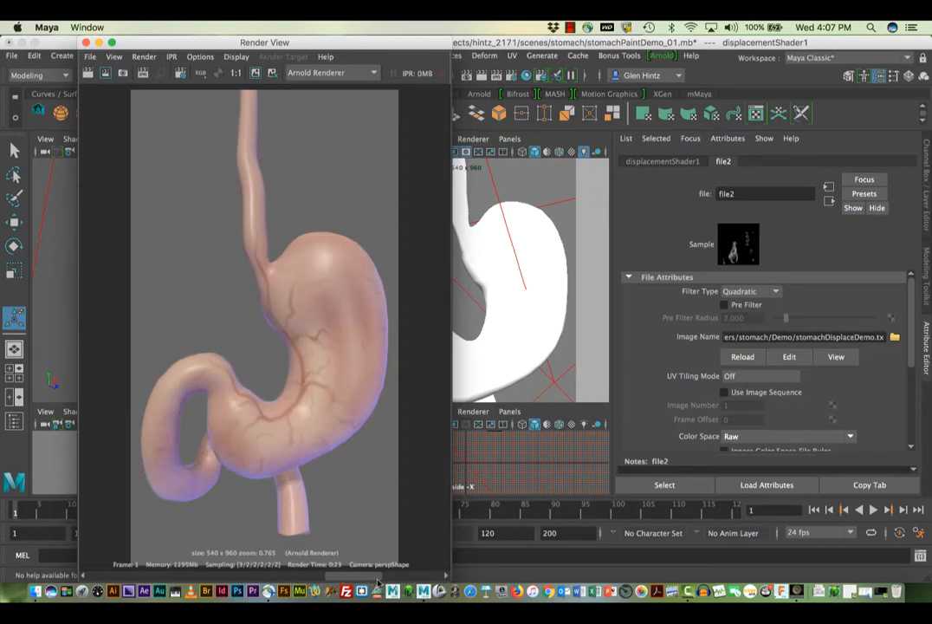
left_click_drag(371, 577, 330, 577)
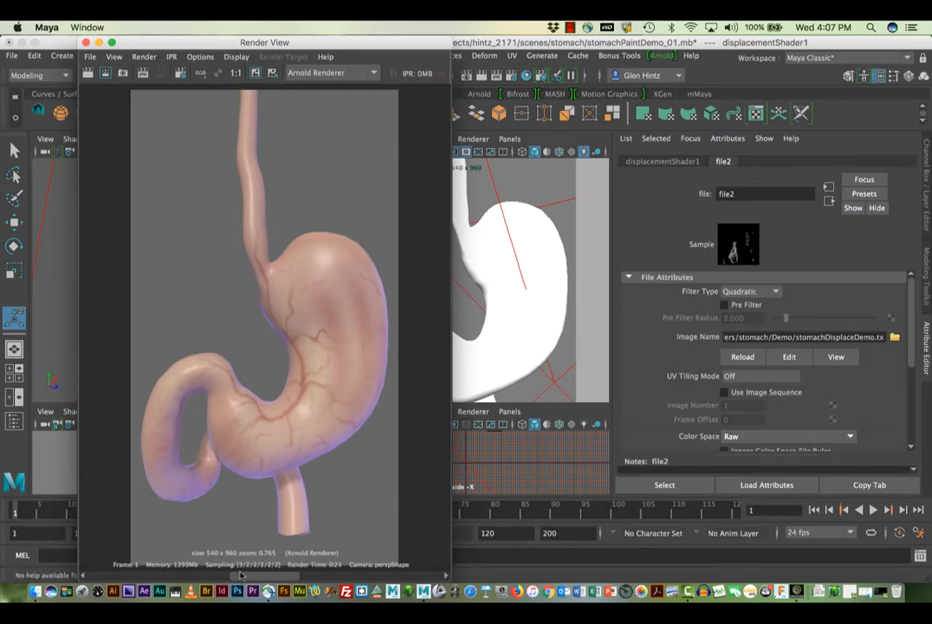
left_click(271, 73)
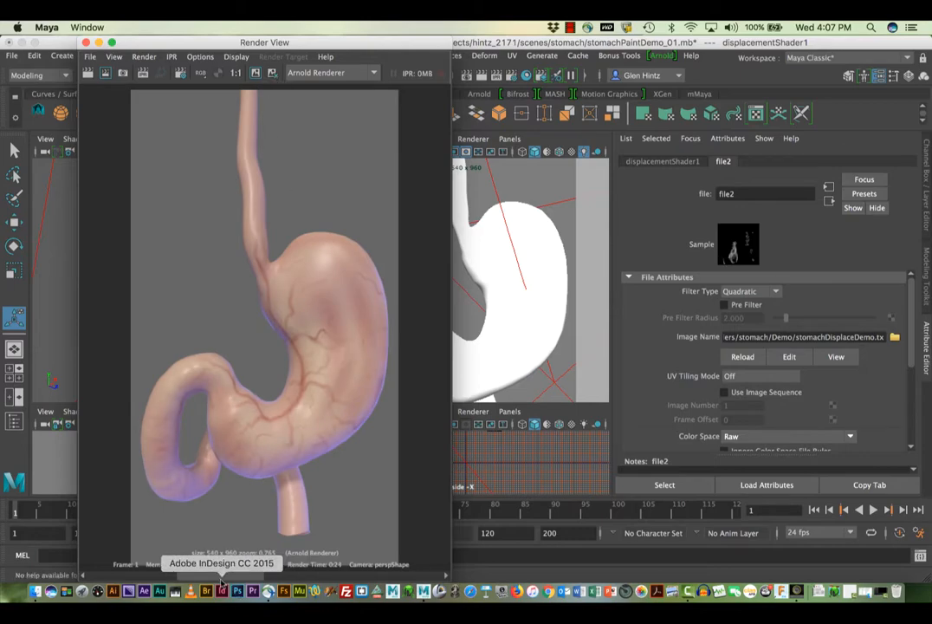
left_click_drag(221, 577, 192, 577)
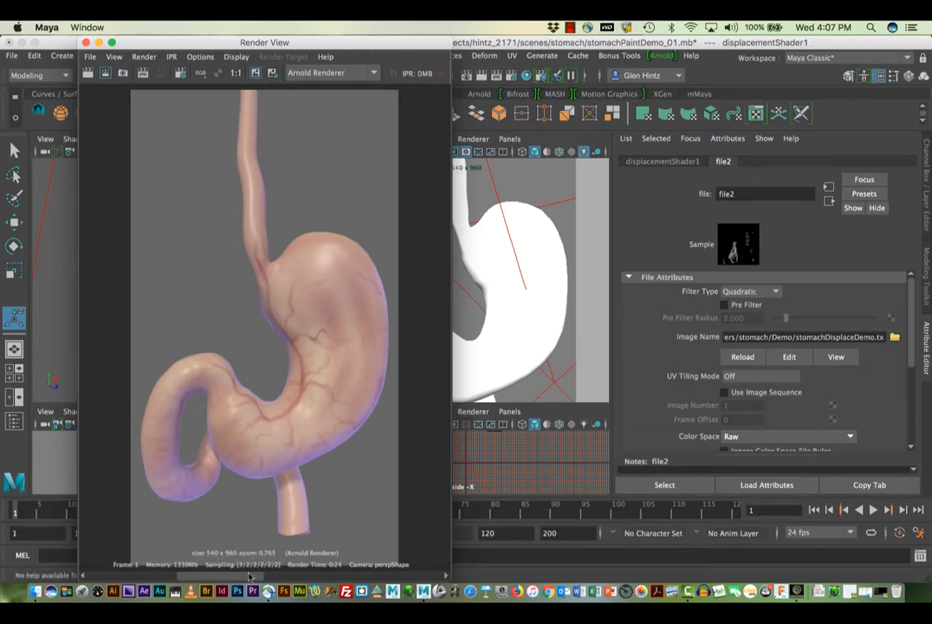
left_click_drag(249, 576, 163, 577)
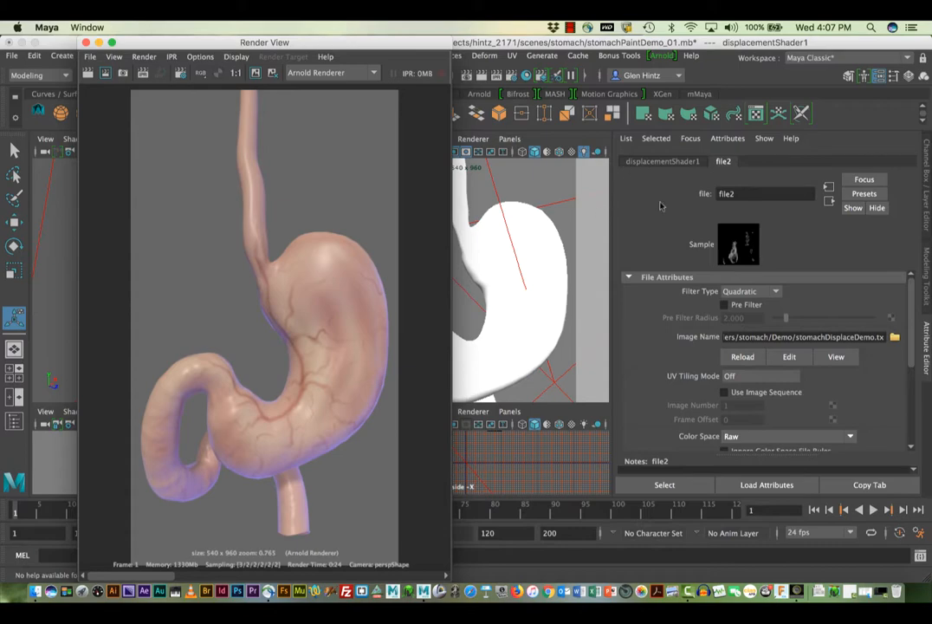
- Select the stomach mesh and connect a File texture to the Bump Mapping of its standard surface material
left_click(533, 264)
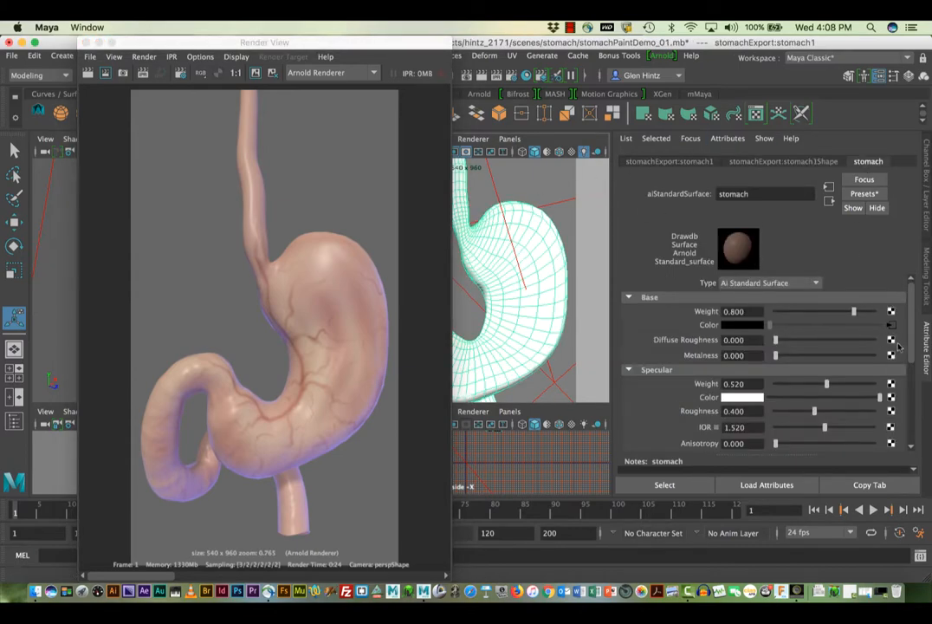
left_click_drag(912, 336, 898, 412)
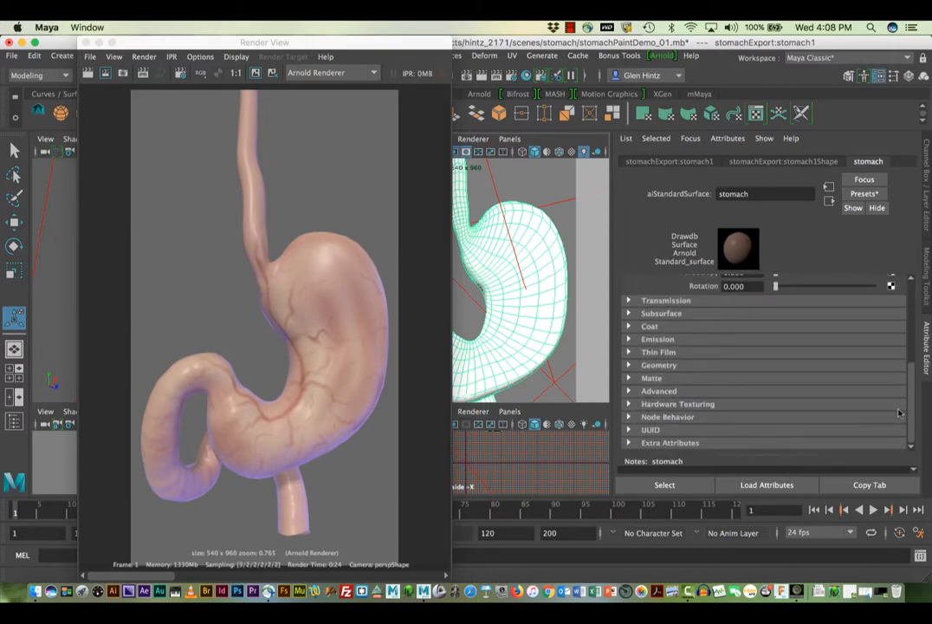
left_click(628, 365)
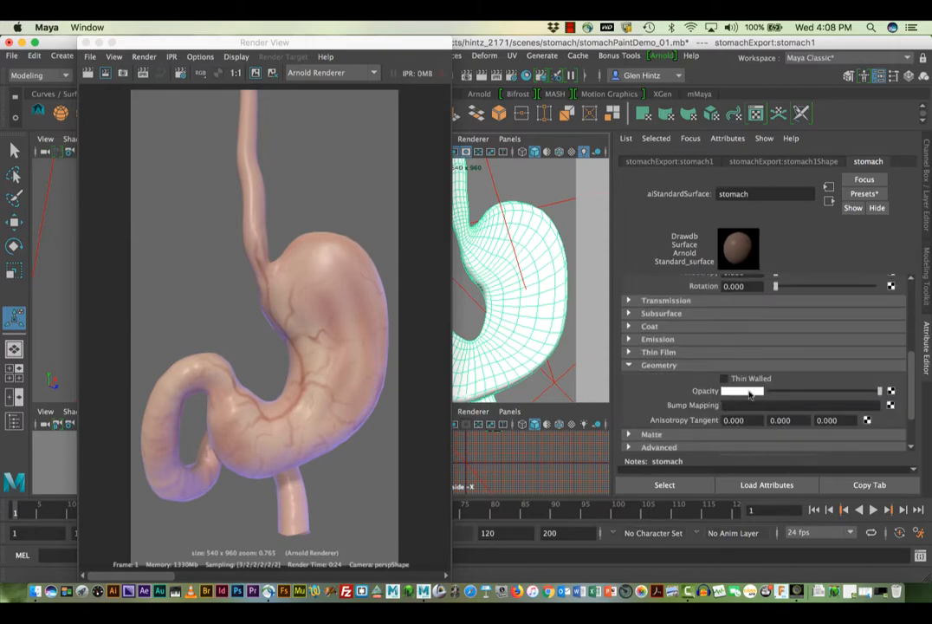
left_click_drag(912, 371, 811, 387)
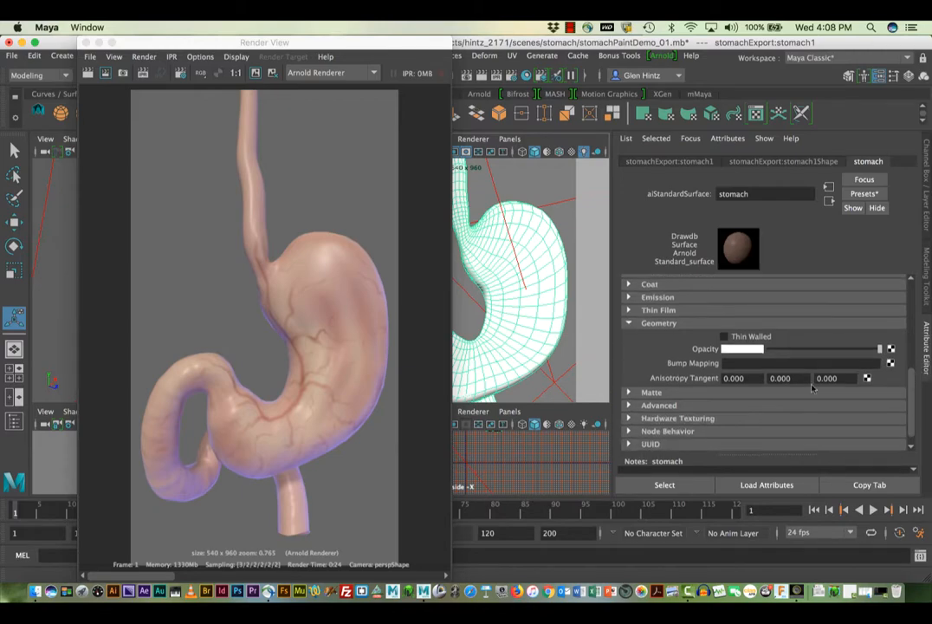
left_click(891, 363)
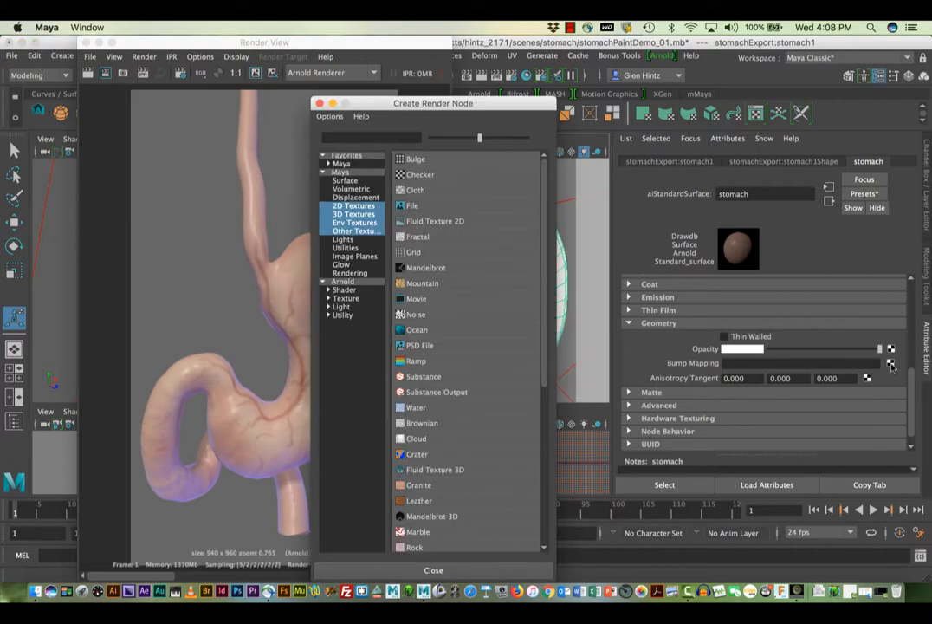
left_click(410, 206)
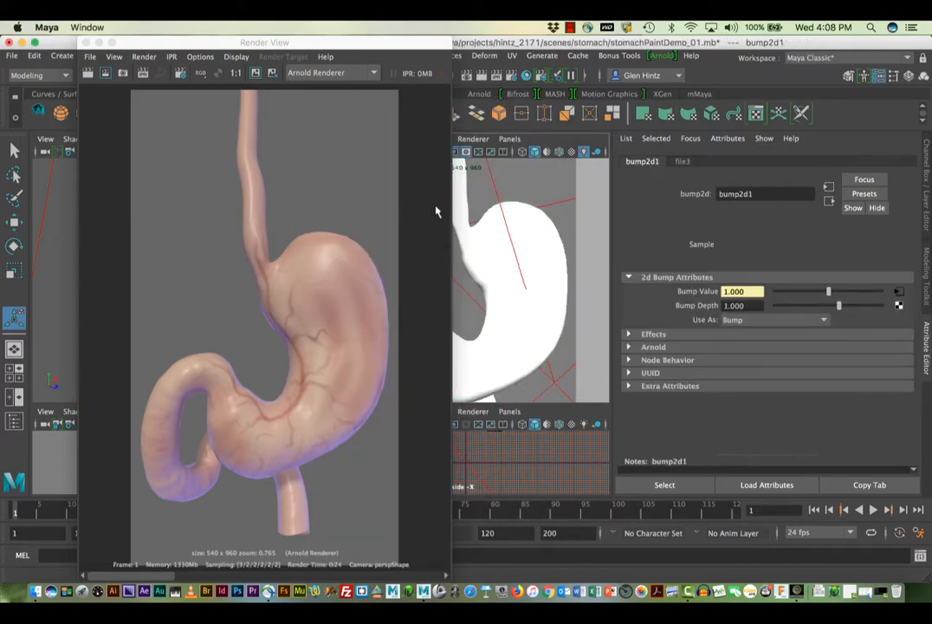
- Load arterybumpDemo.tif as the image of the bump File texture
left_click(684, 162)
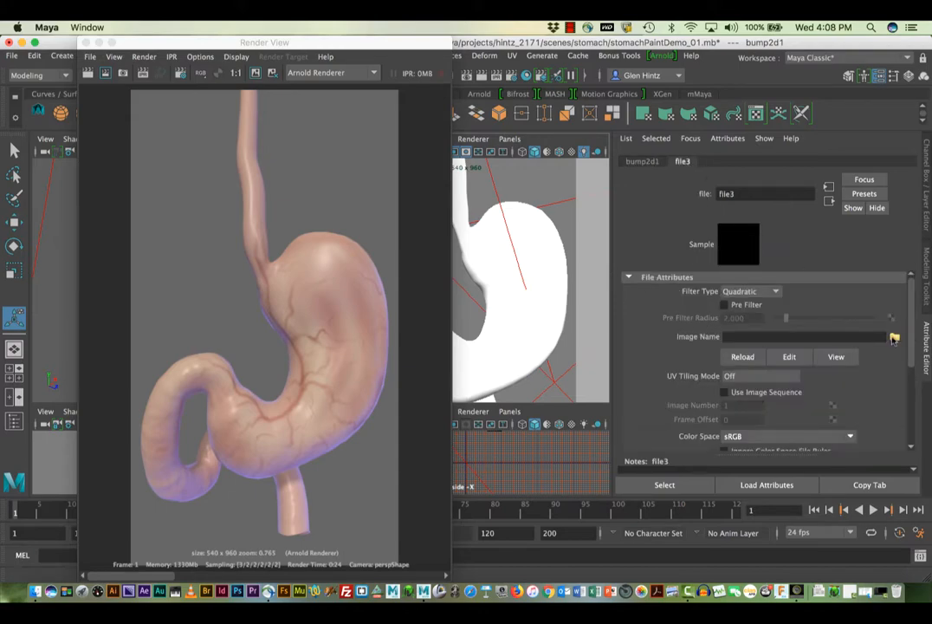
left_click(894, 337)
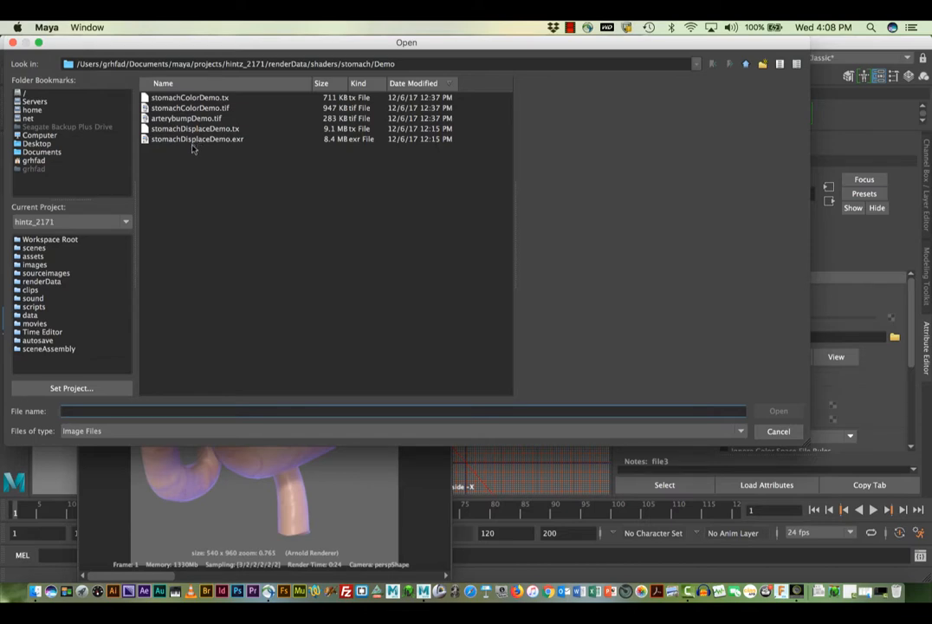
left_click(190, 119)
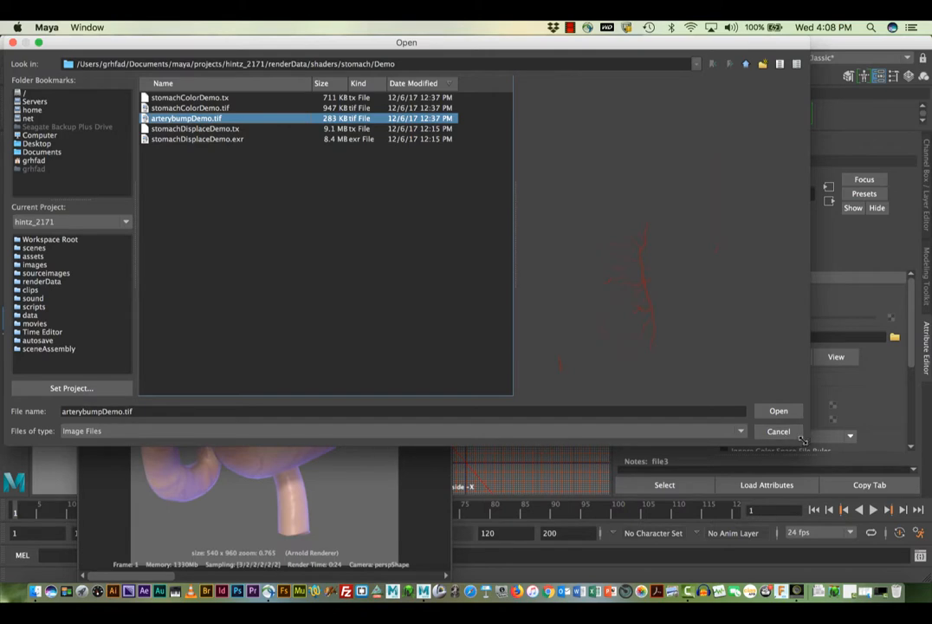
left_click_drag(808, 444, 855, 474)
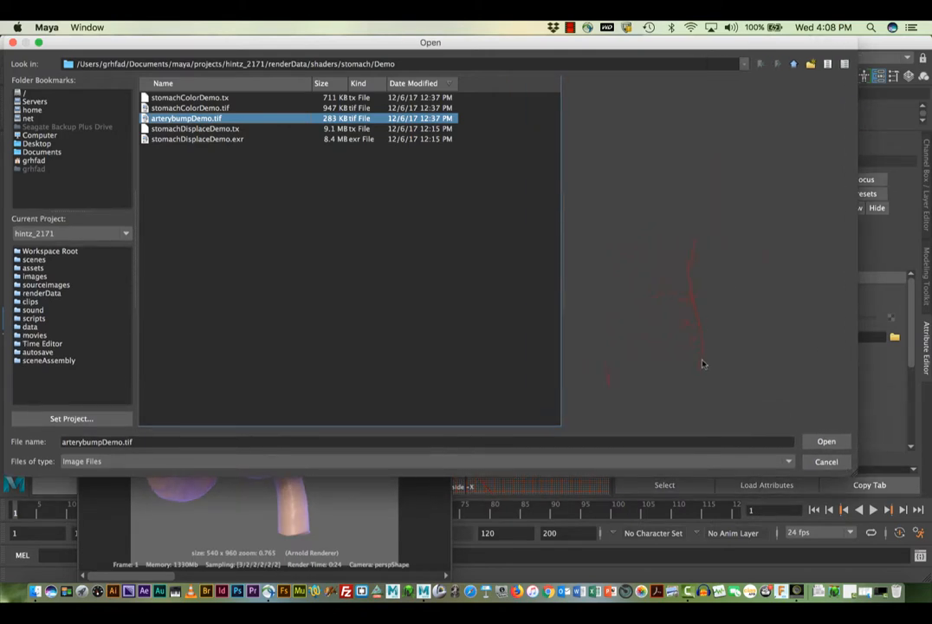
left_click(822, 442)
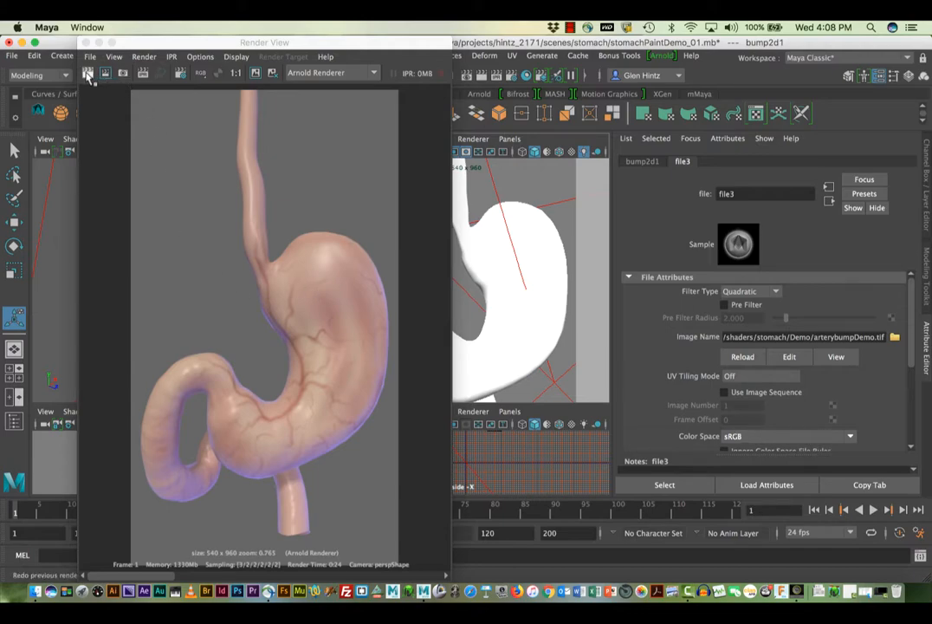
- Render the stomach with the artery bump map, and shrink and move the Render View to uncover the perspective viewport
left_click(87, 74)
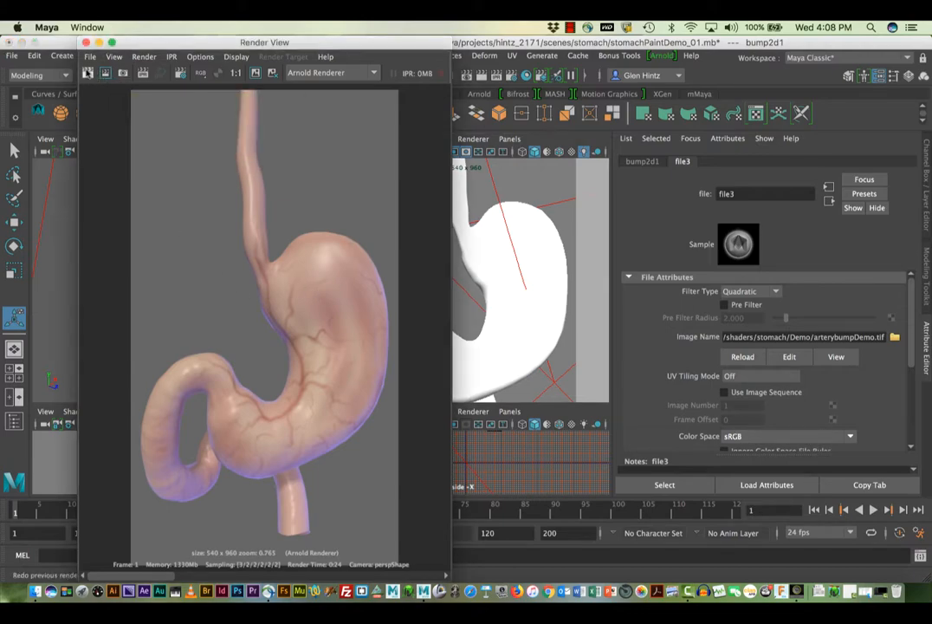
left_click(88, 73)
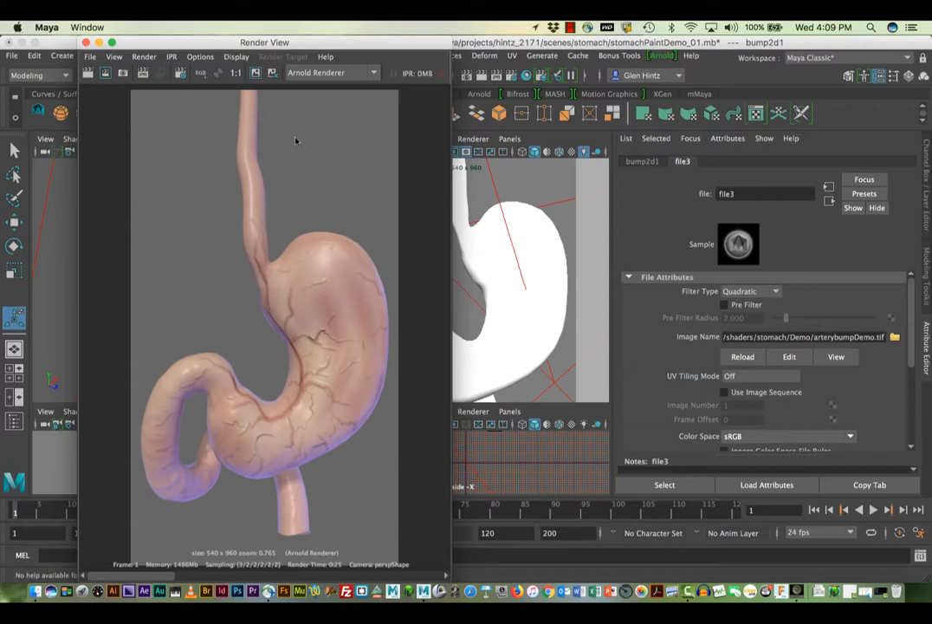
left_click_drag(321, 41, 351, 40)
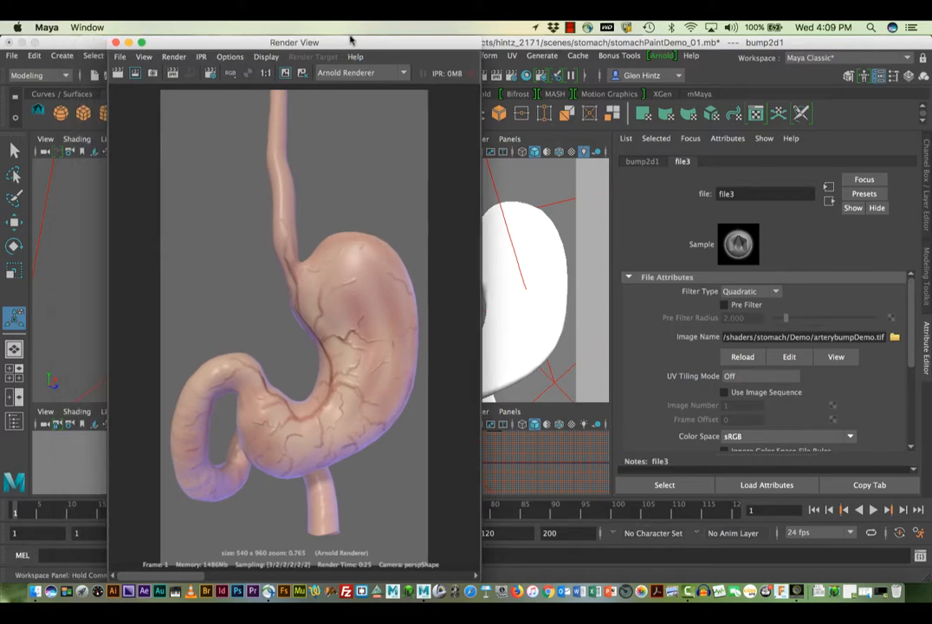
left_click_drag(175, 44, 142, 46)
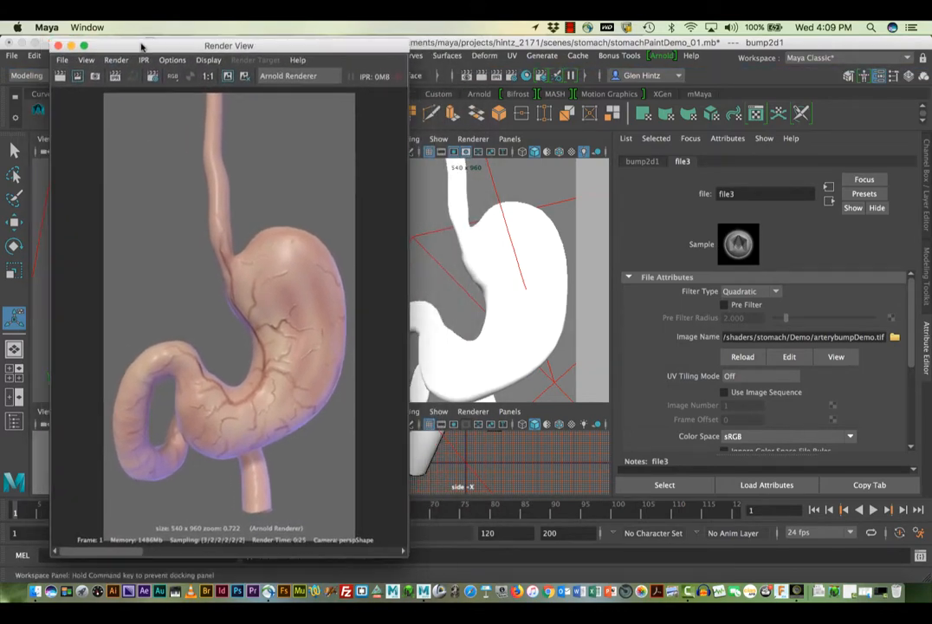
- Open the Hypershade, select the stomach material and enlarge the window to make room for its node graph
left_click(638, 161)
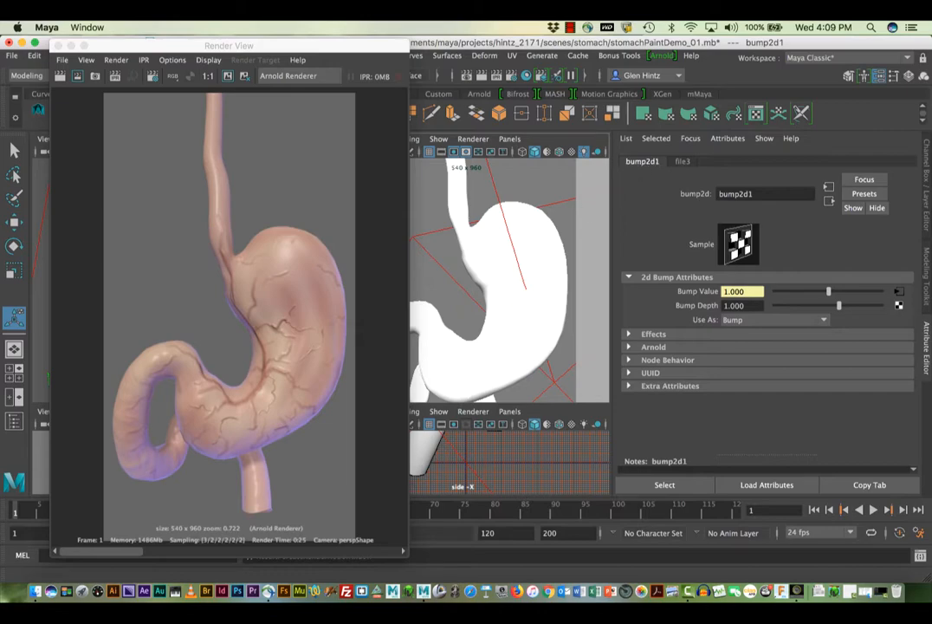
left_click_drag(931, 79, 431, 26)
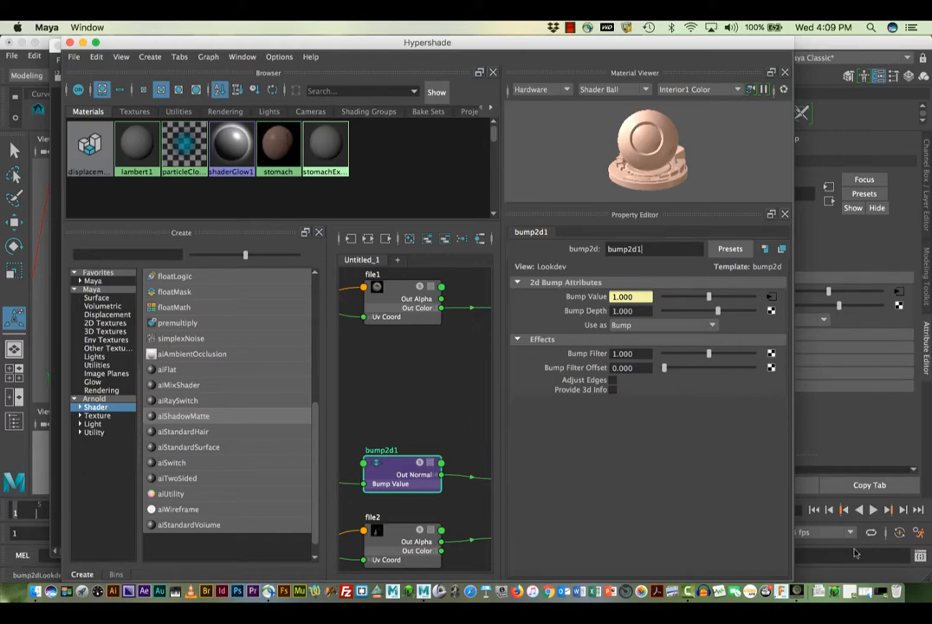
left_click_drag(693, 38, 630, 70)
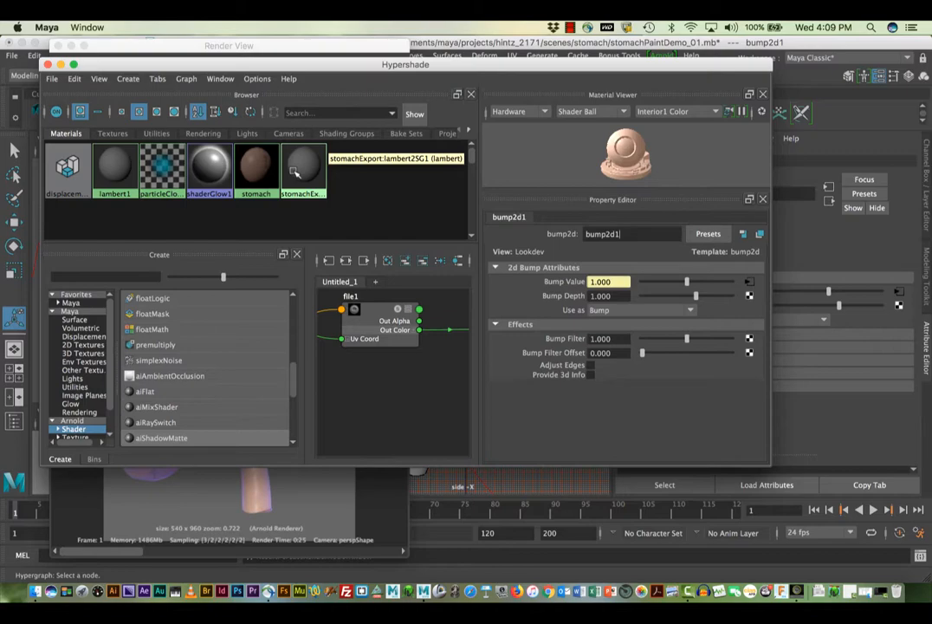
left_click(255, 169)
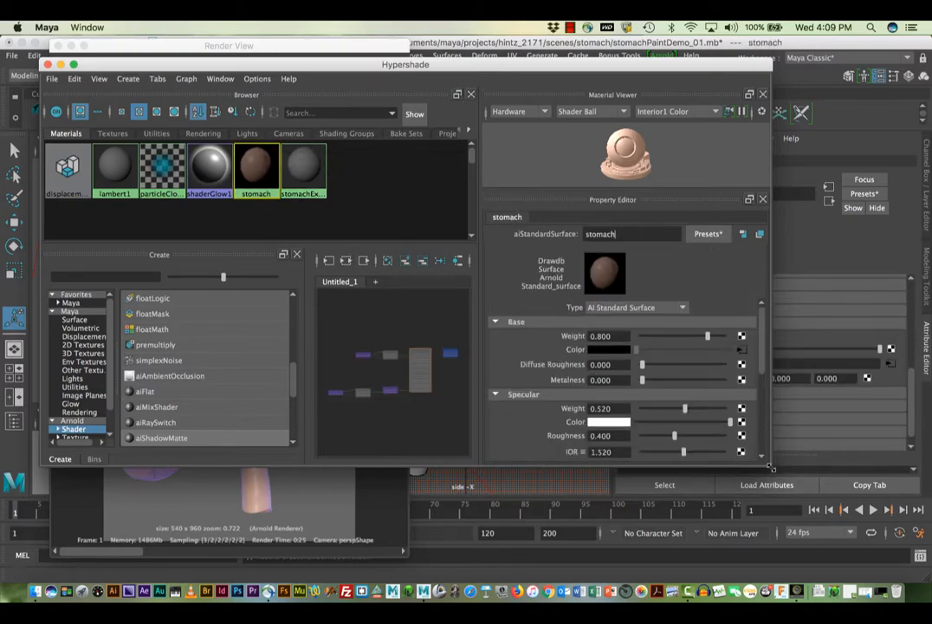
left_click_drag(770, 466, 930, 546)
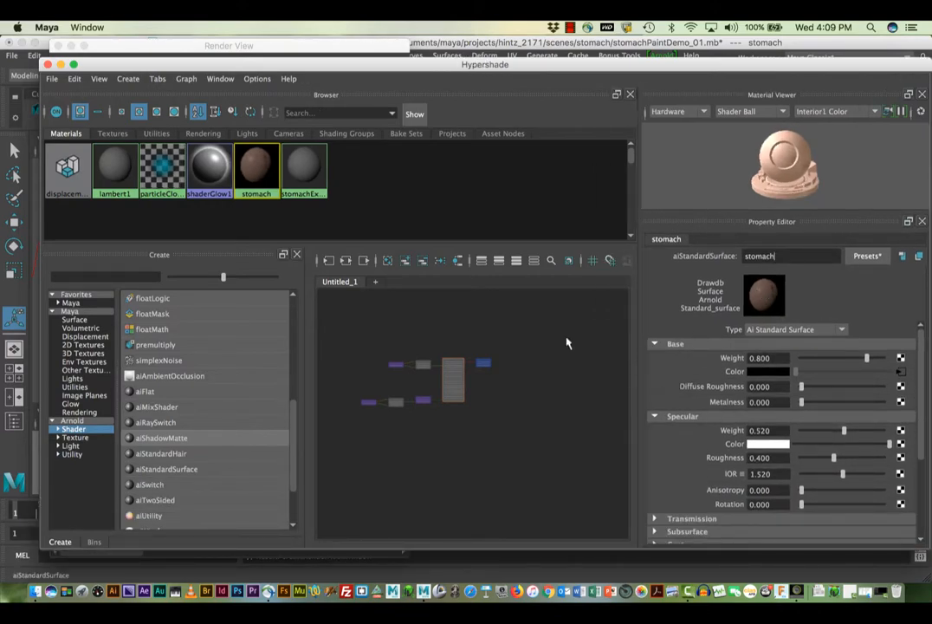
- Examine the bump, artery image, texture placement and color image nodes feeding the stomach material in the node graph
scroll(446, 444, "up", 3)
scroll(447, 410, "up", 3)
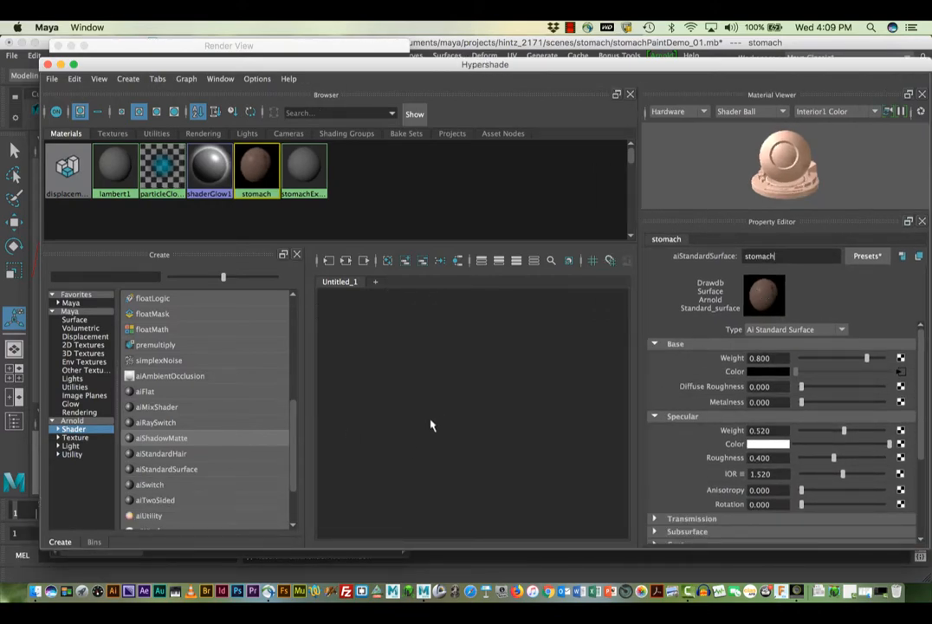
middle_click_drag(430, 384, 475, 459)
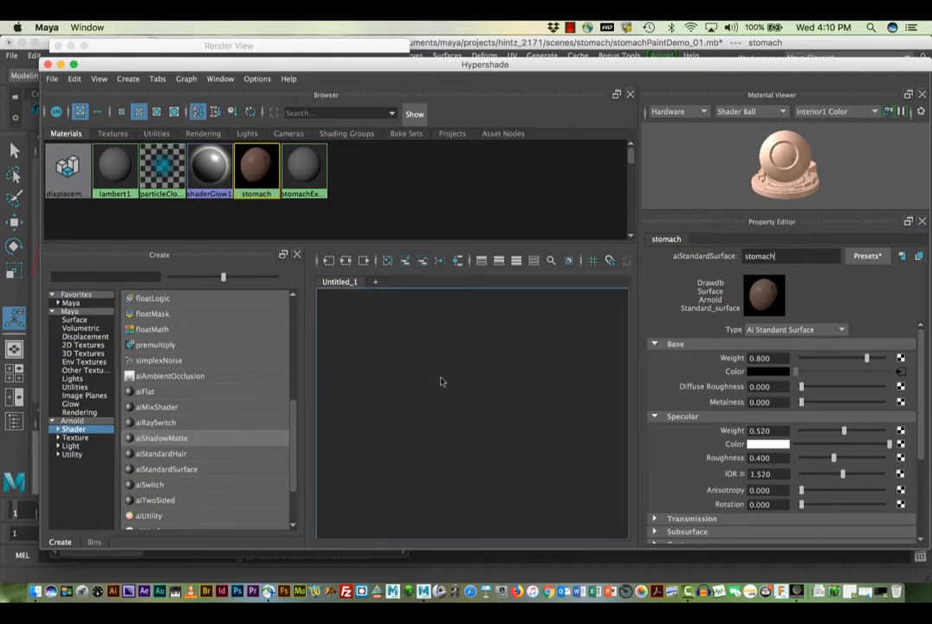
middle_click_drag(443, 371, 477, 437)
middle_click_drag(460, 388, 543, 534, "alt")
right_click_drag(543, 489, 493, 483, "alt")
middle_click_drag(518, 481, 536, 454, "alt")
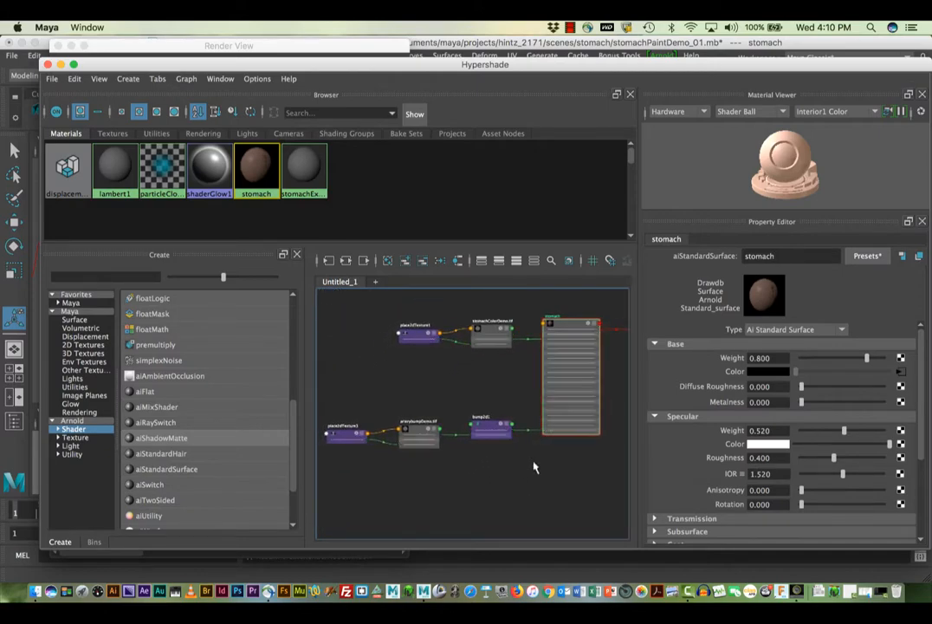
left_click(489, 432)
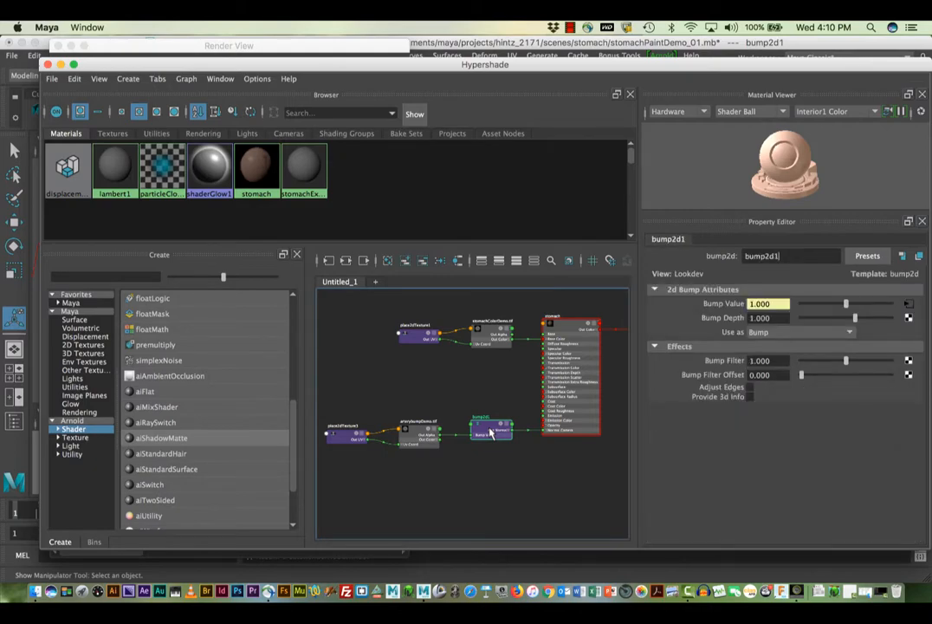
left_click(422, 437)
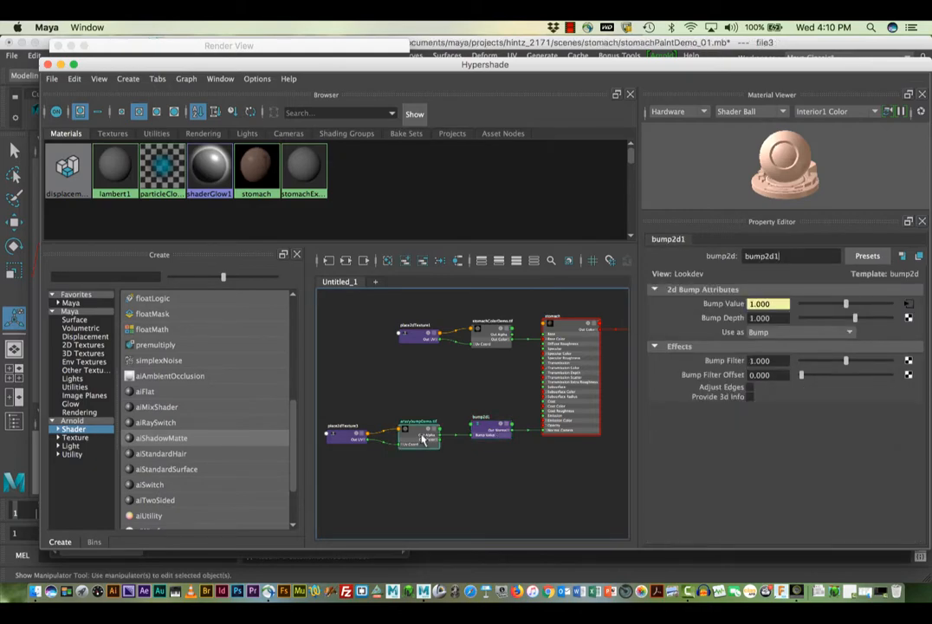
left_click(347, 441)
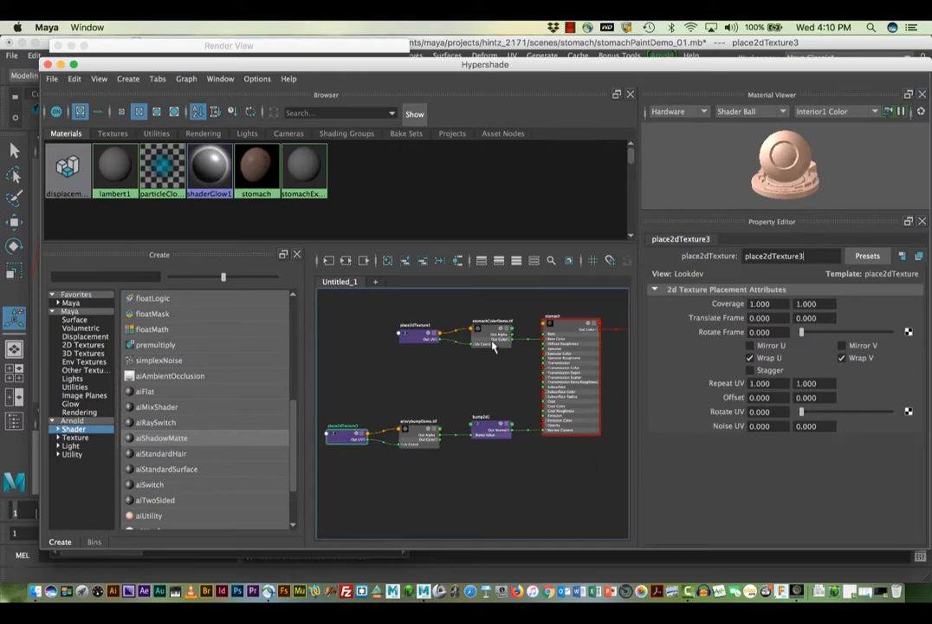
left_click(491, 334)
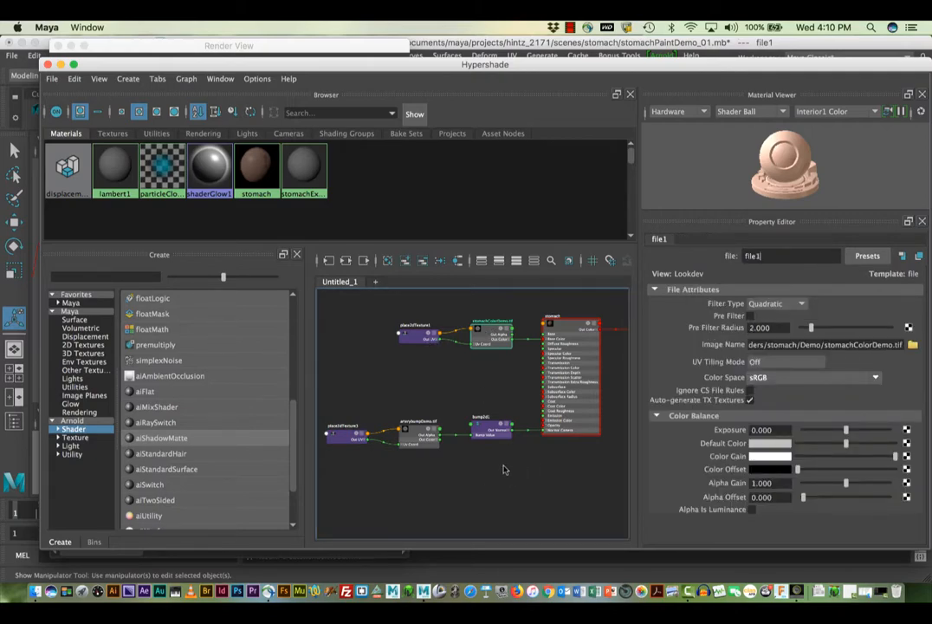
- Select the aiStandardSurface1SG shading group and graph its input and output connections, including the displacement nodes
middle_click_drag(504, 469, 345, 492, "alt")
left_click(491, 362)
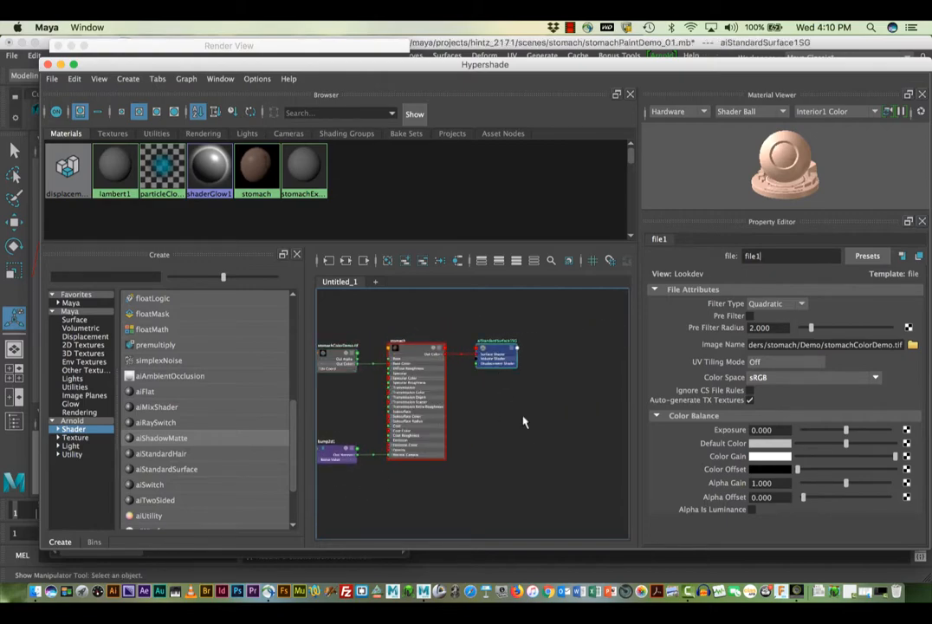
left_click(511, 371)
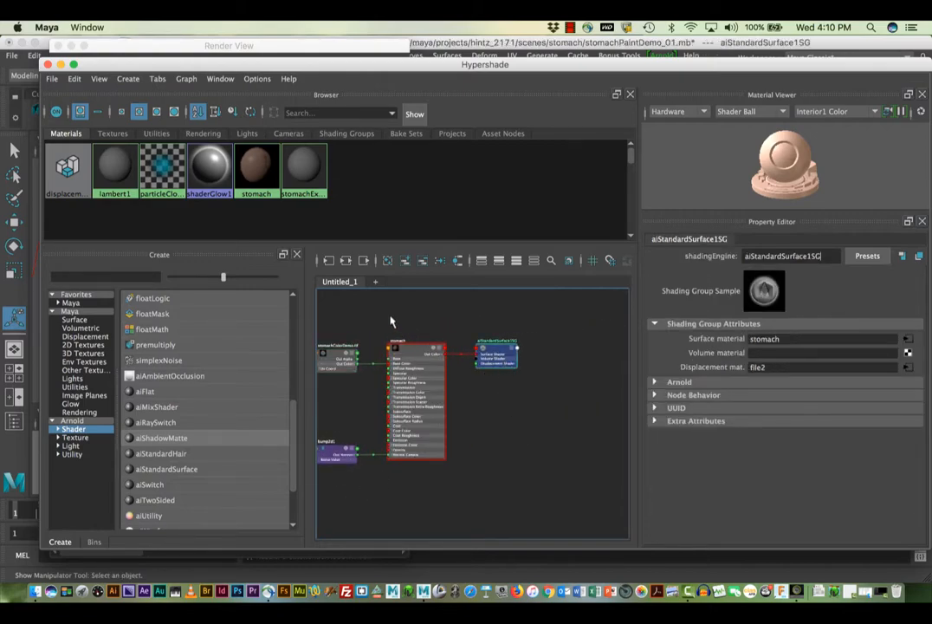
left_click(345, 260)
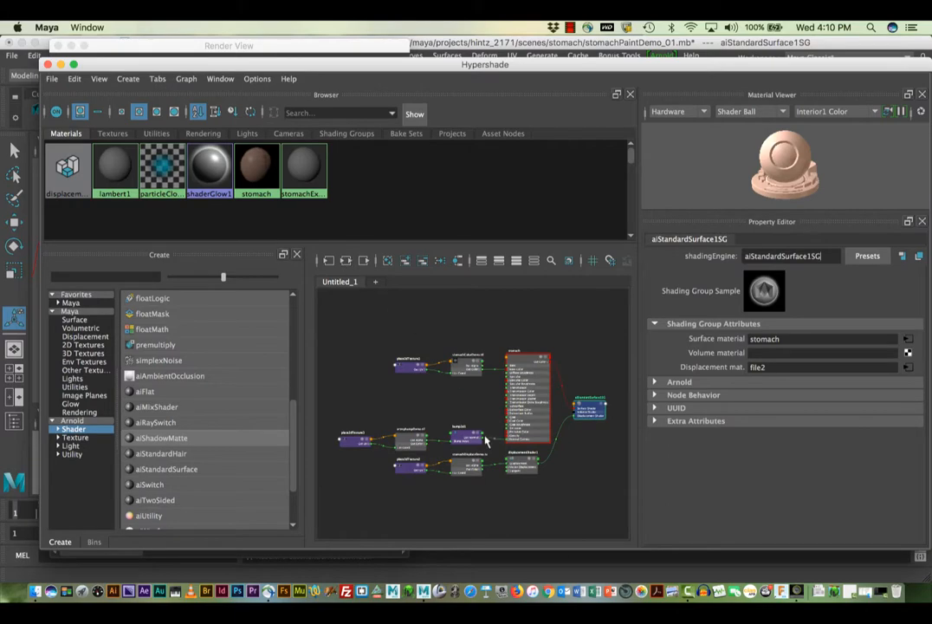
- Select the bump2d1 node and lower its Bump Depth to 0.328, keeping the original Bump Filter
scroll(500, 503, "up", 5)
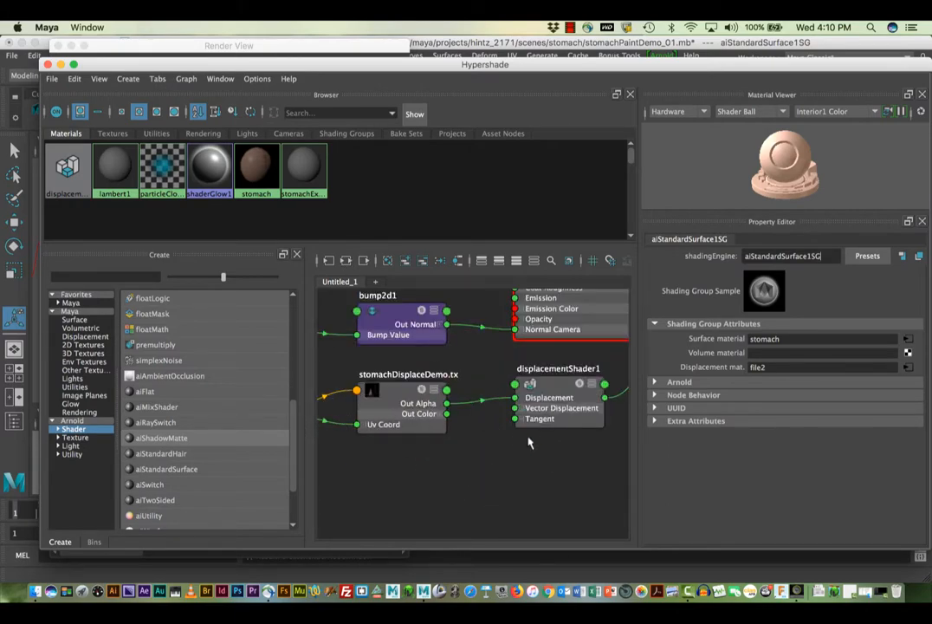
scroll(551, 440, "down", 5)
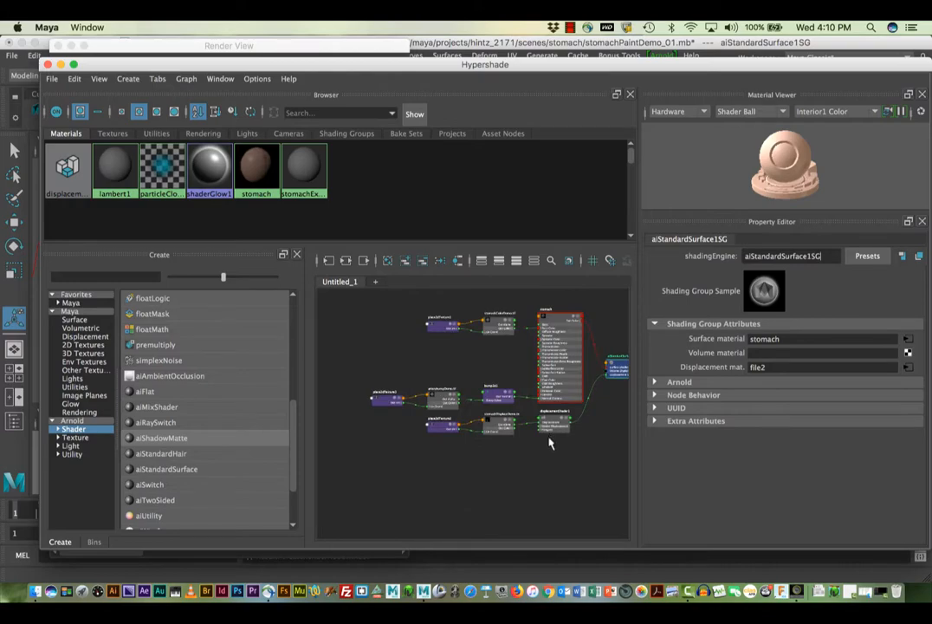
scroll(550, 443, "up", 2)
left_click(476, 382)
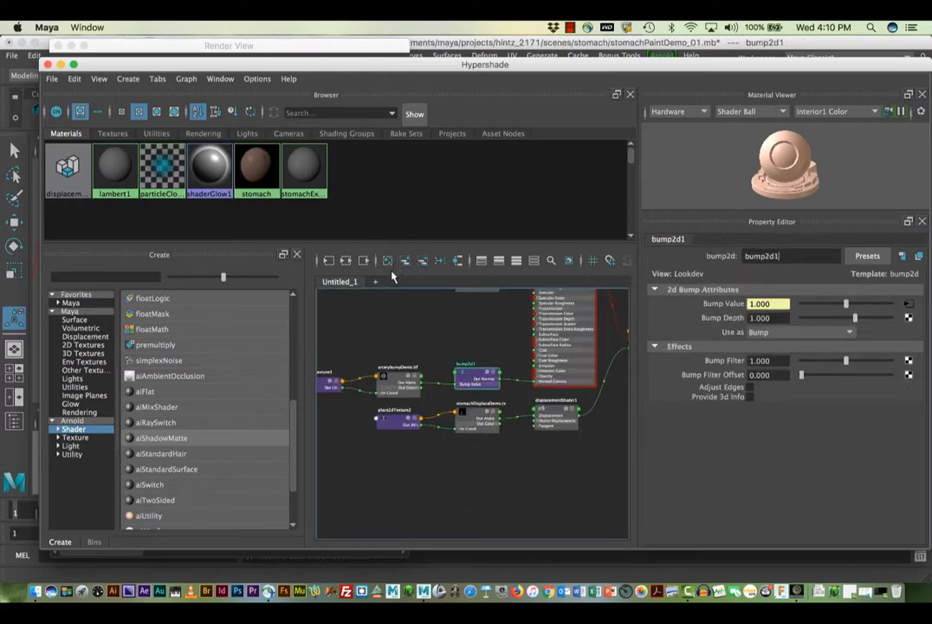
left_click_drag(846, 363, 834, 363)
key("super+z")
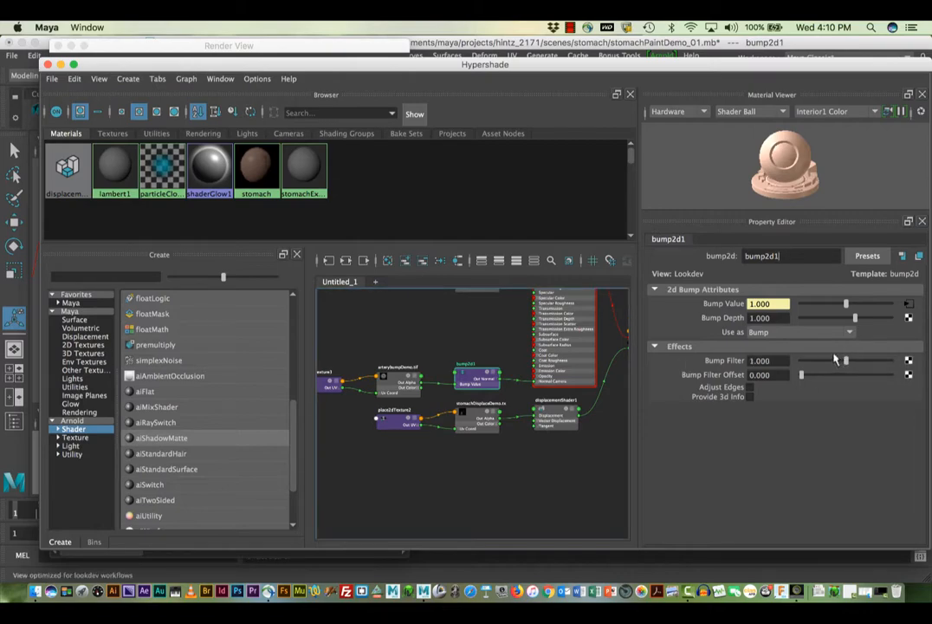
mouse_move(855, 320)
left_mouse_down()
mouse_move(838, 319)
mouse_move(848, 319)
left_mouse_up()
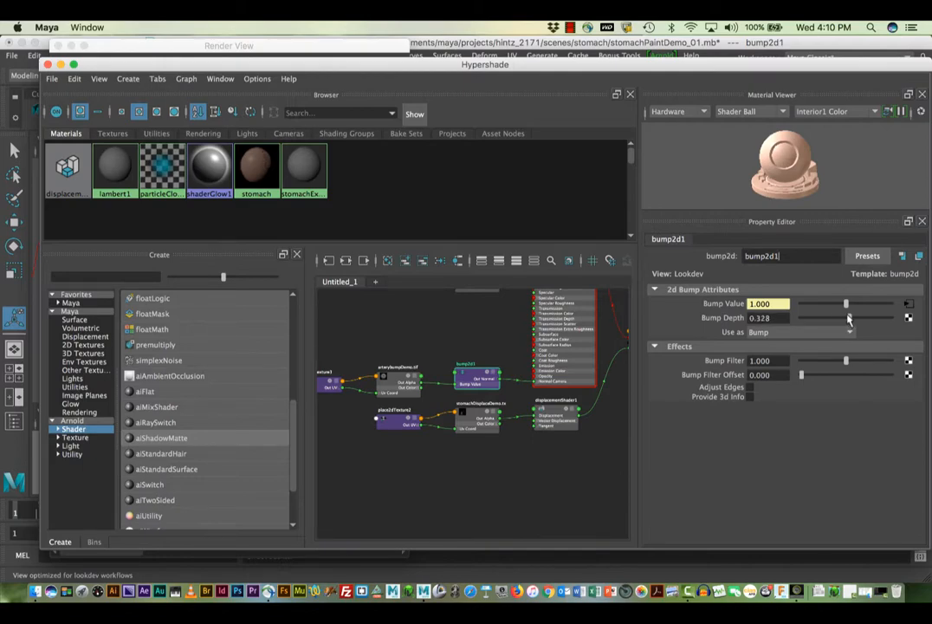
- Set the Bump Depth of the bump2d1 node to 0.500
left_click_drag(849, 320, 854, 319)
double_click(752, 318)
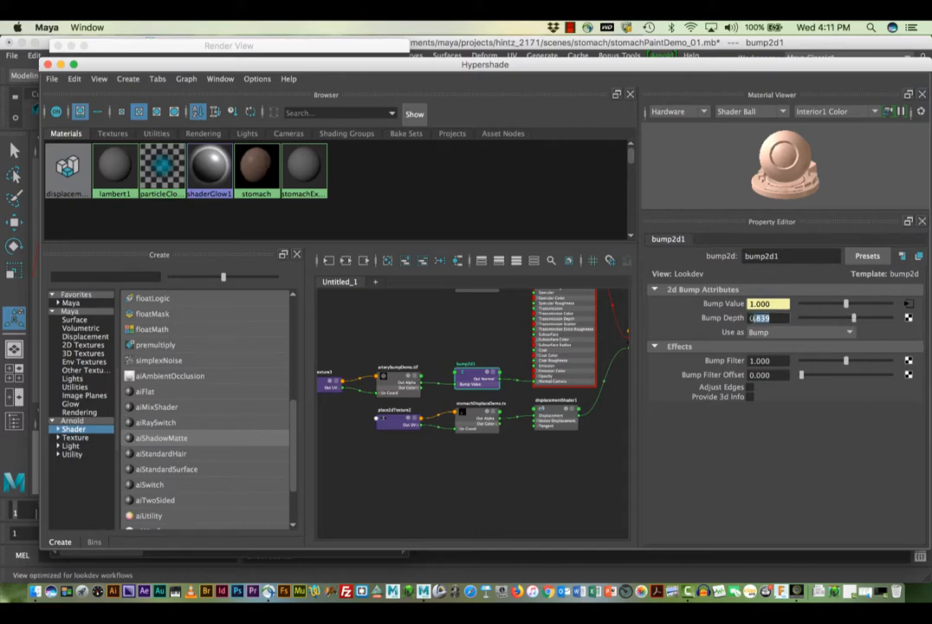
mouse_move(754, 318)
left_mouse_down()
mouse_move(770, 318)
mouse_move(761, 318)
left_mouse_up()
type("500")
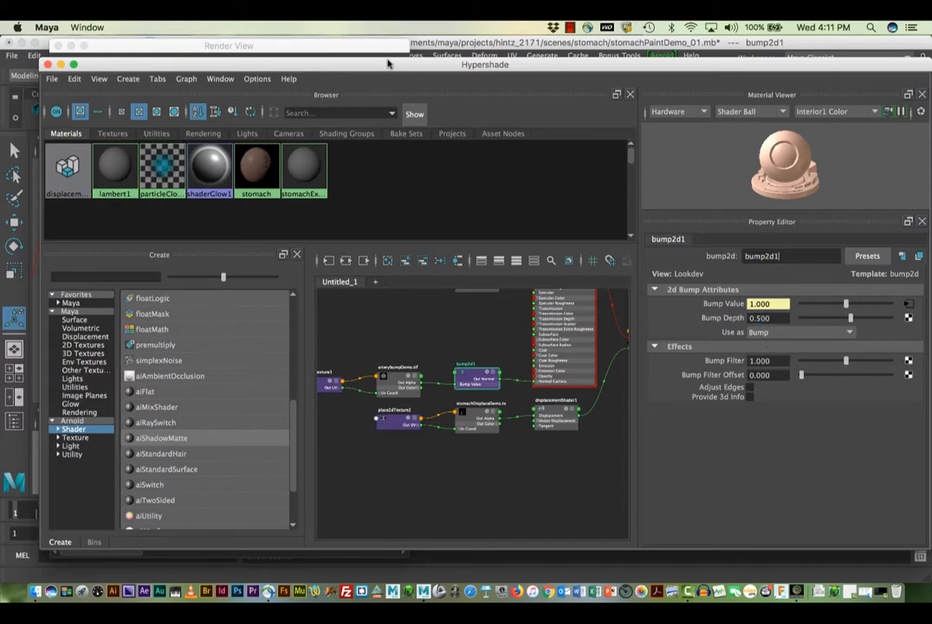
- Move the Hypershade aside to uncover the Render View, keep the current stomach image and render the scene again
left_click_drag(432, 66, 741, 107)
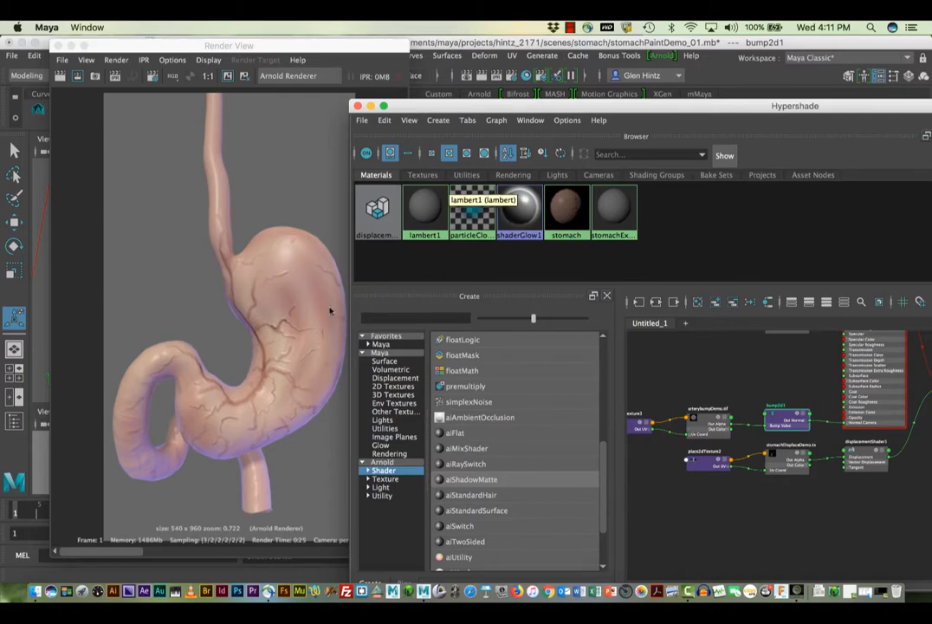
left_click(228, 77)
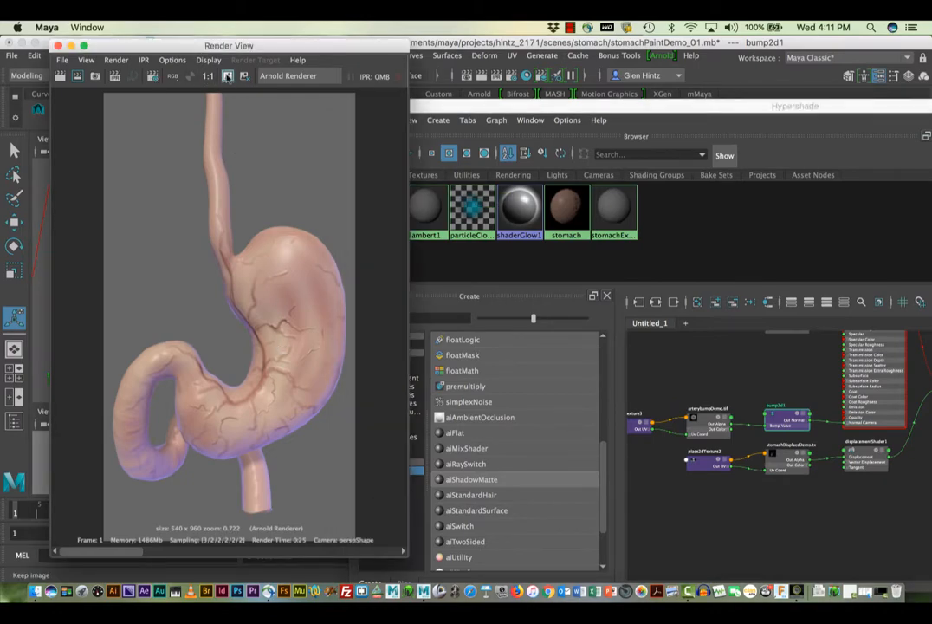
left_click(61, 77)
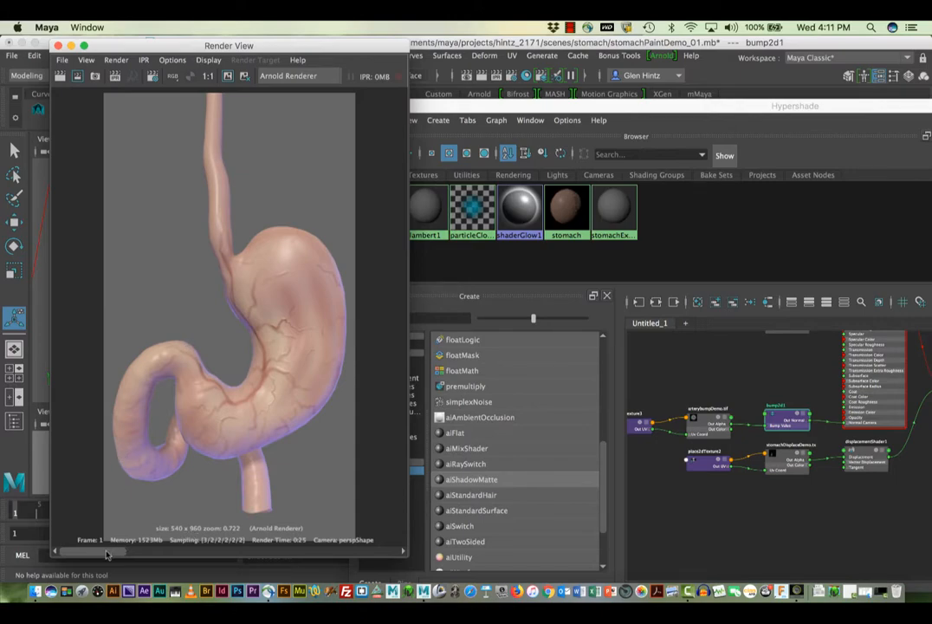
- Compare the new stomach render with the previously kept images, back to the untextured one, and return to the newest render
left_click_drag(111, 555, 153, 559)
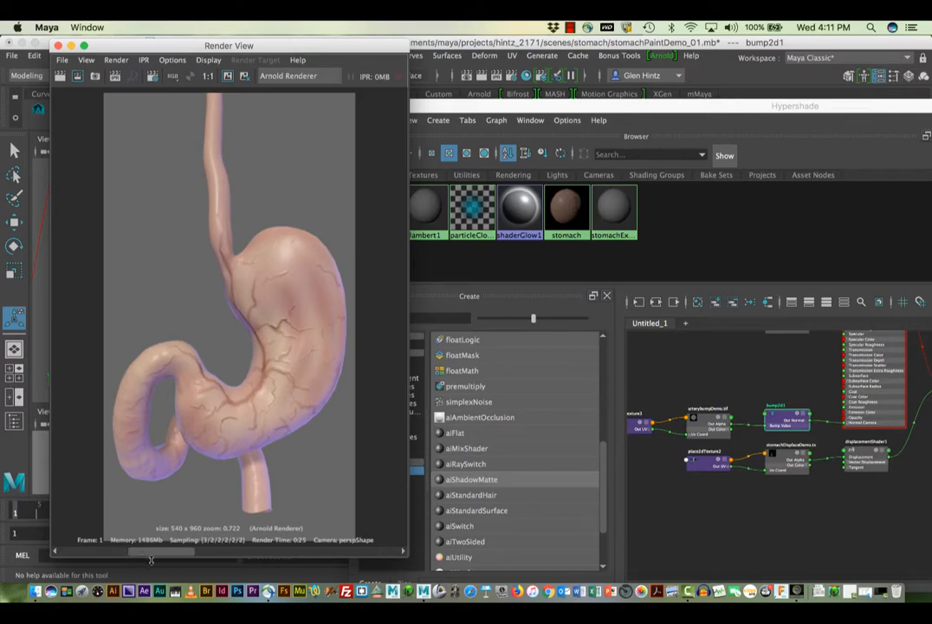
left_click_drag(153, 559, 353, 576)
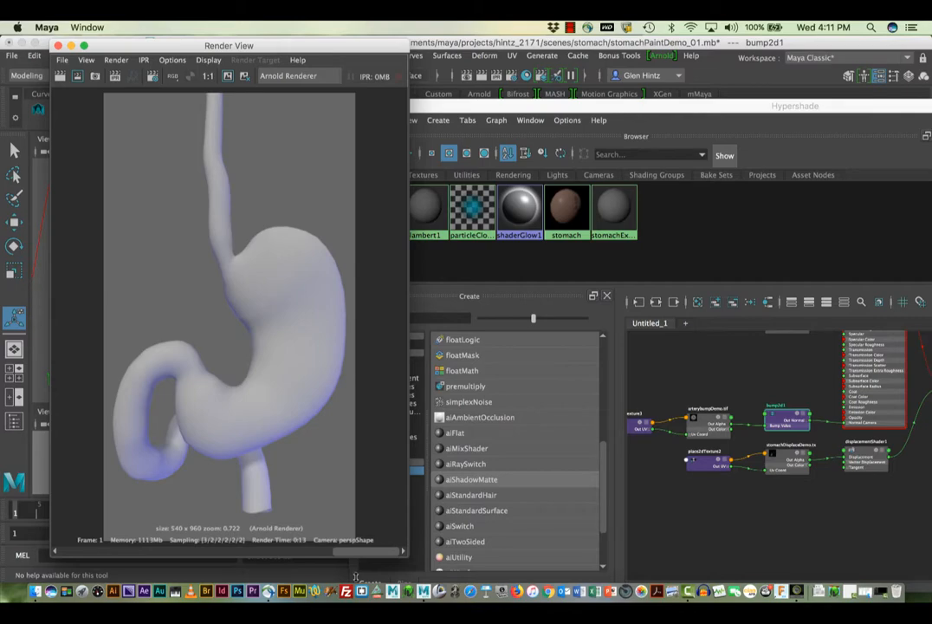
left_click_drag(356, 576, 112, 542)
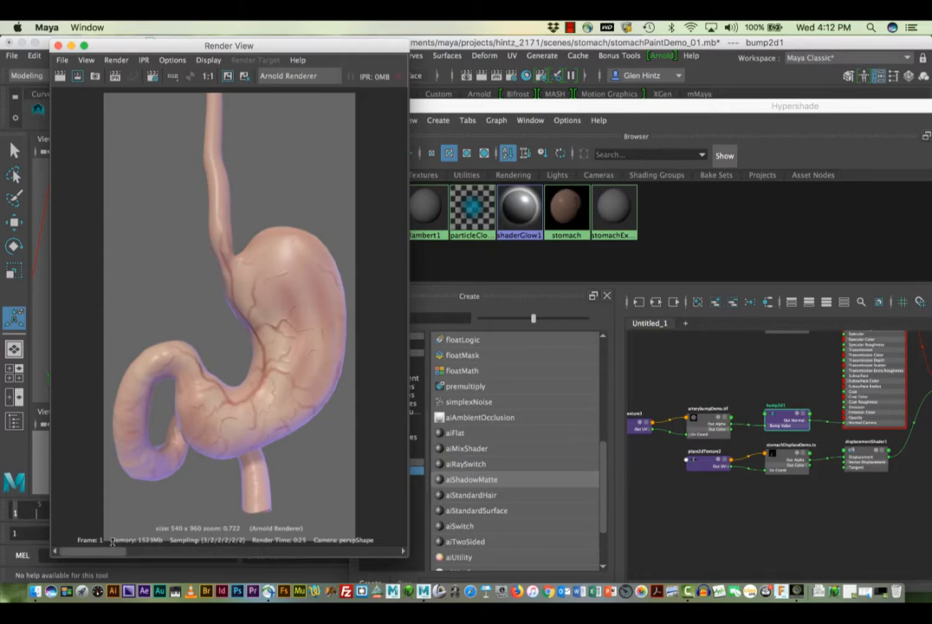
left_click(570, 28)
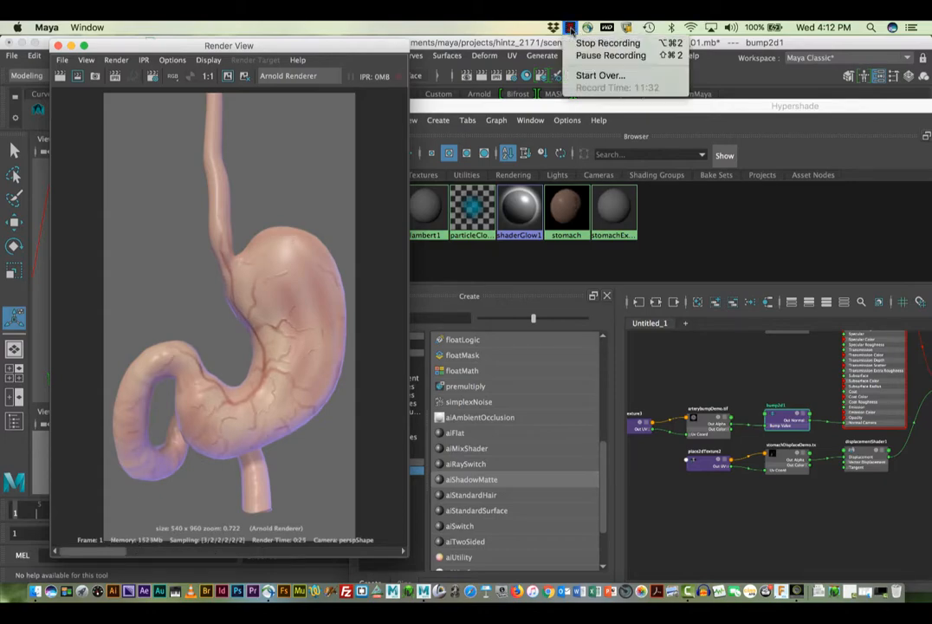